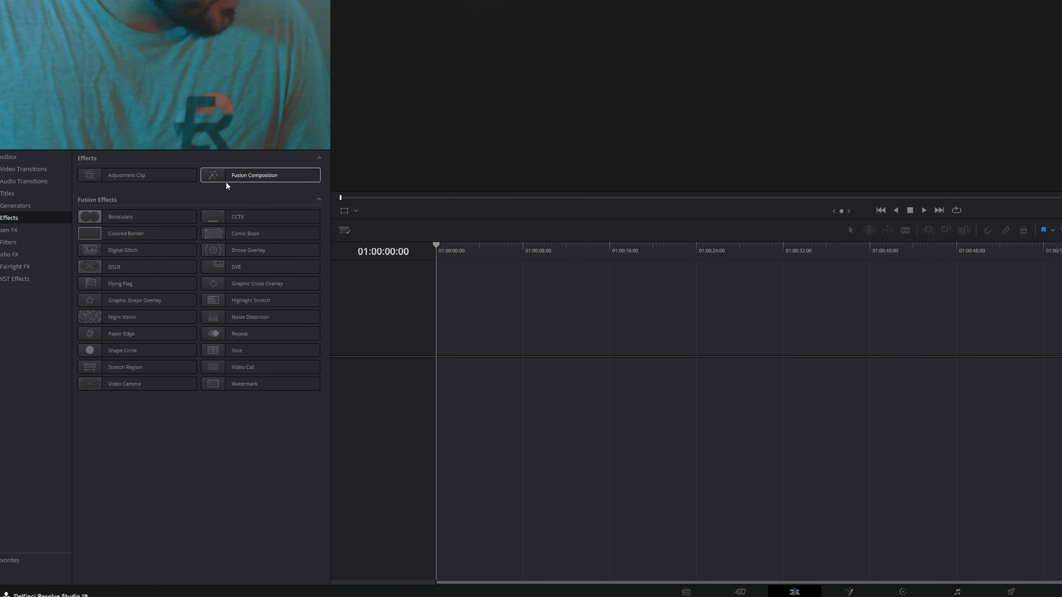
Add a Fusion Composition at the start of the Video 1 track and extend its duration to 8 seconds.
left_click_drag(236, 175, 457, 400)
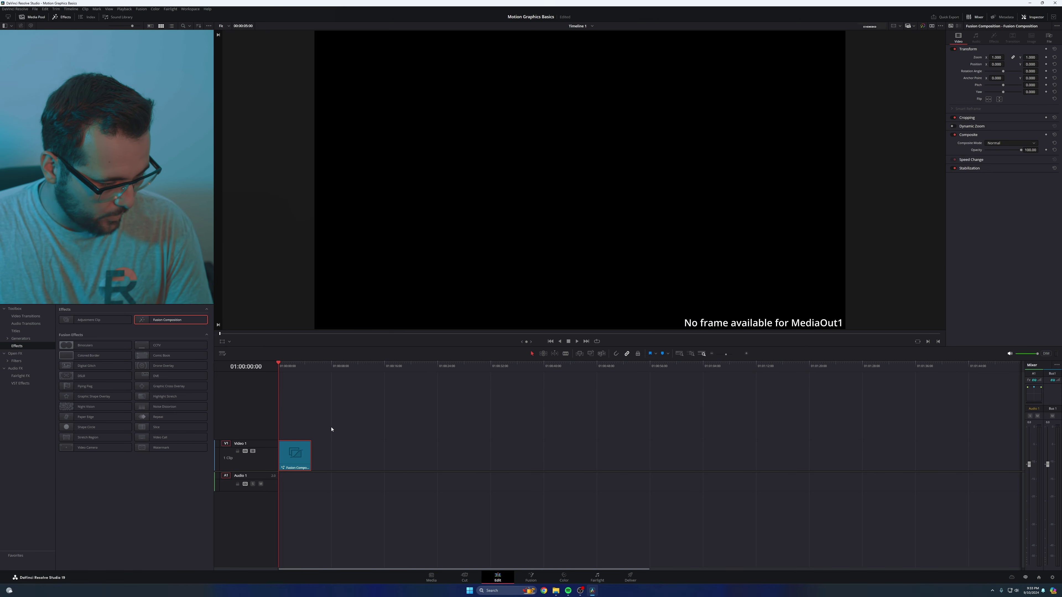
scroll(538, 336, "up", 4)
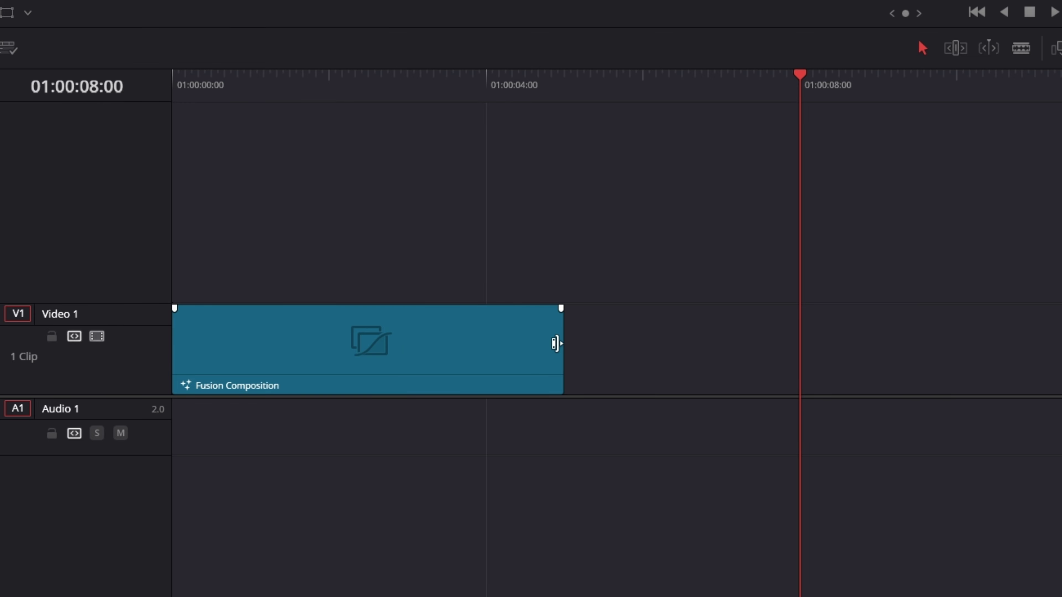
left_click_drag(555, 343, 794, 333)
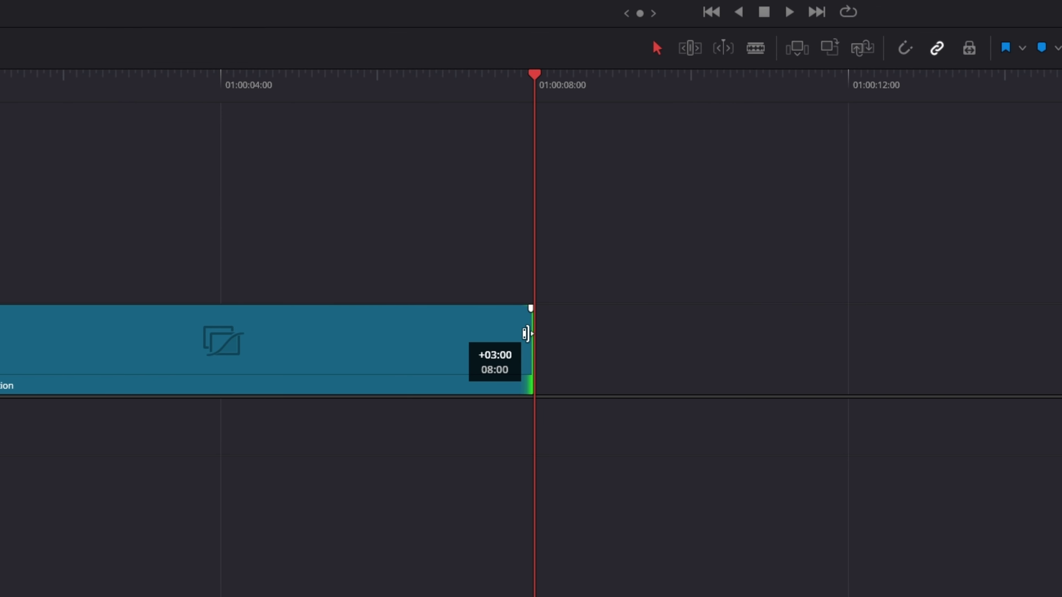
left_click_drag(526, 334, 526, 333)
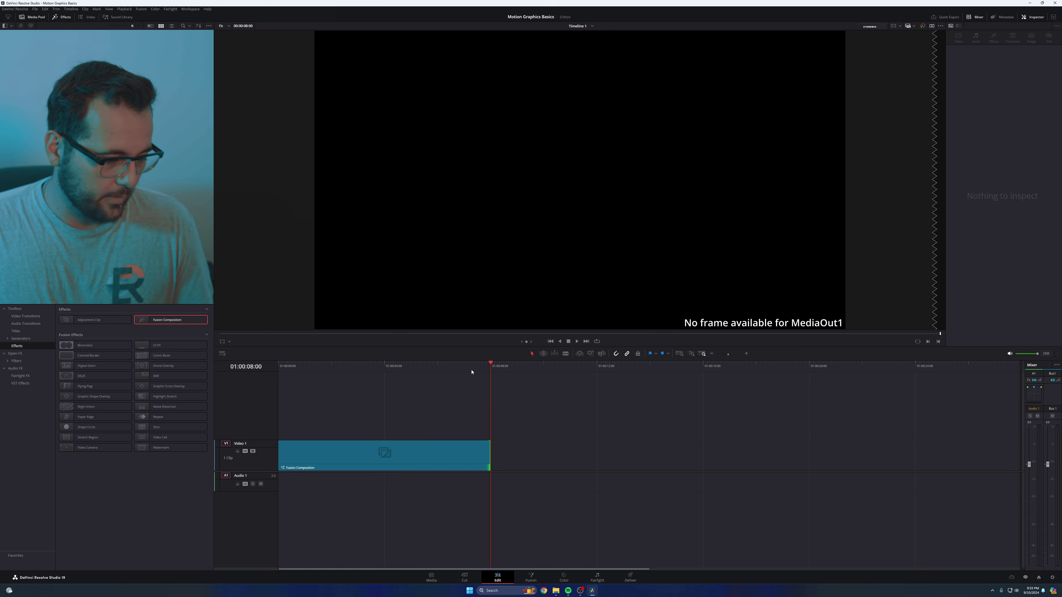
left_click(426, 441)
key("Home")
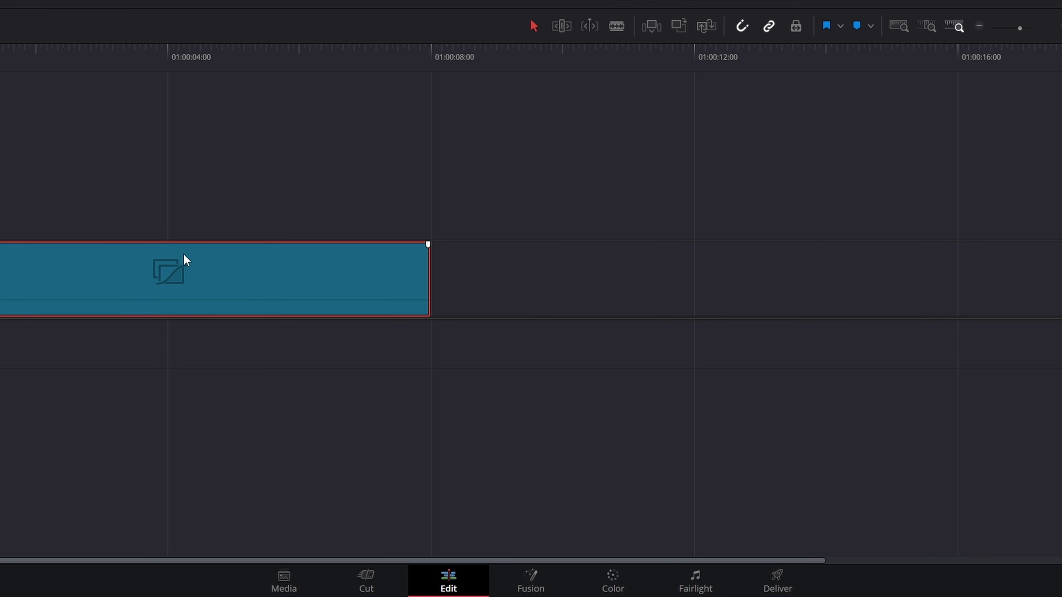
Open the composition on the Fusion page and switch the node toolbar to the Default layout.
left_click(553, 587)
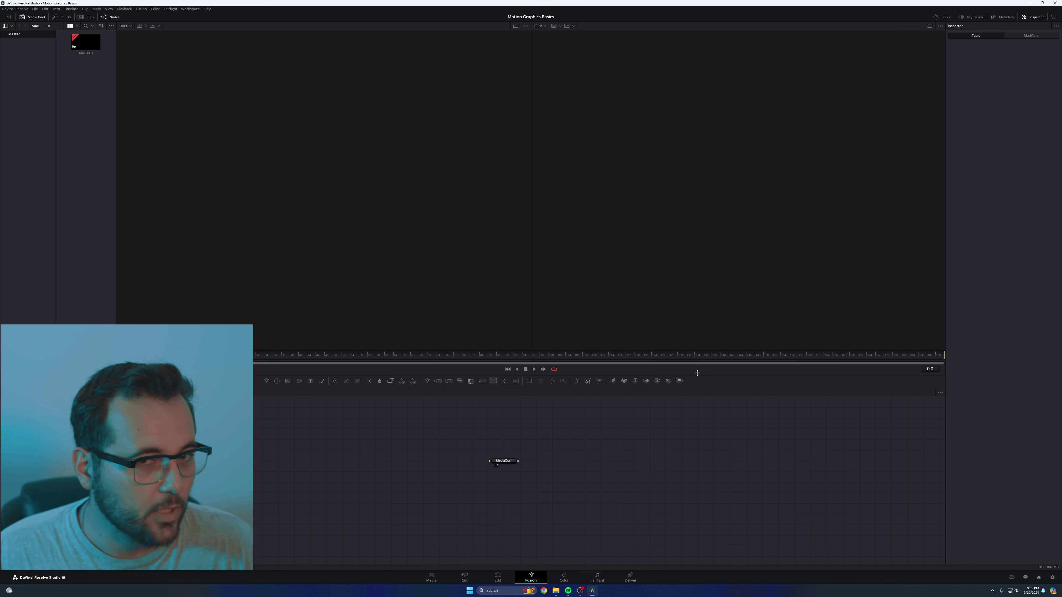
right_click(696, 380)
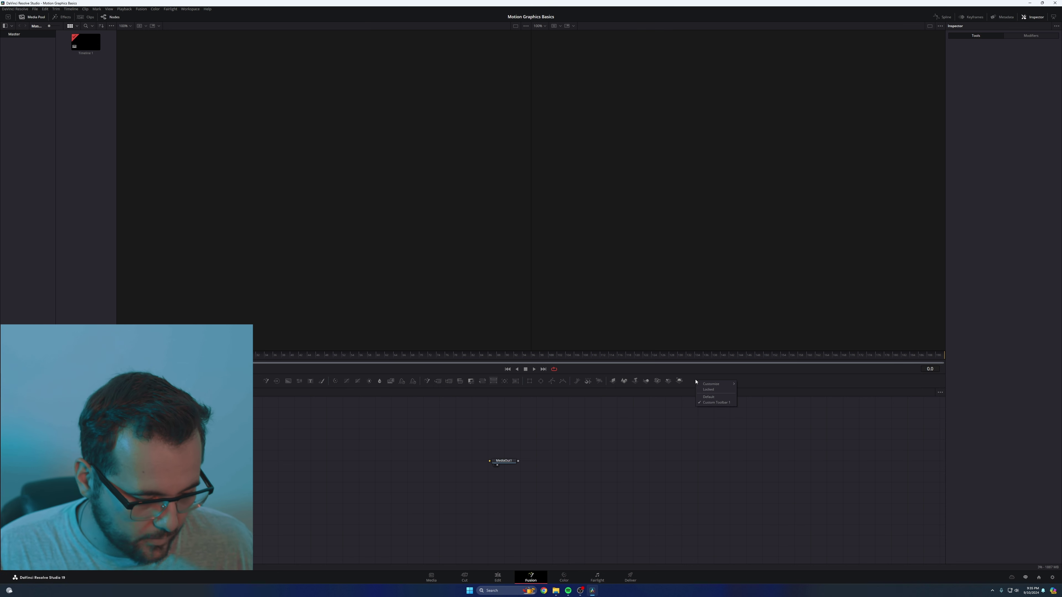
left_click(724, 399)
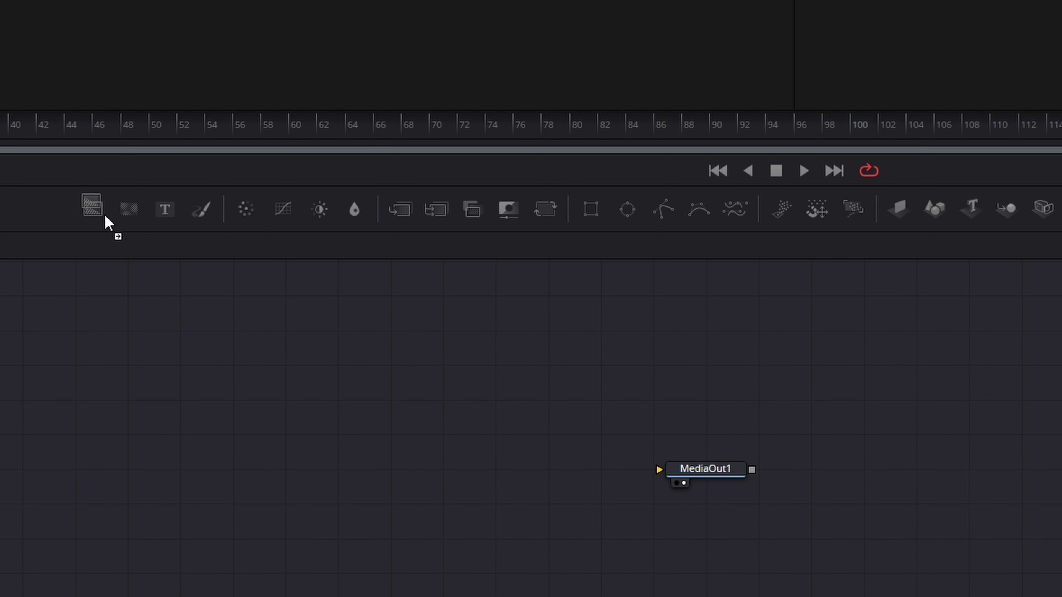
Add a Background node feeding MediaOut1 and set its Alpha to 0.
left_click_drag(98, 208, 193, 489)
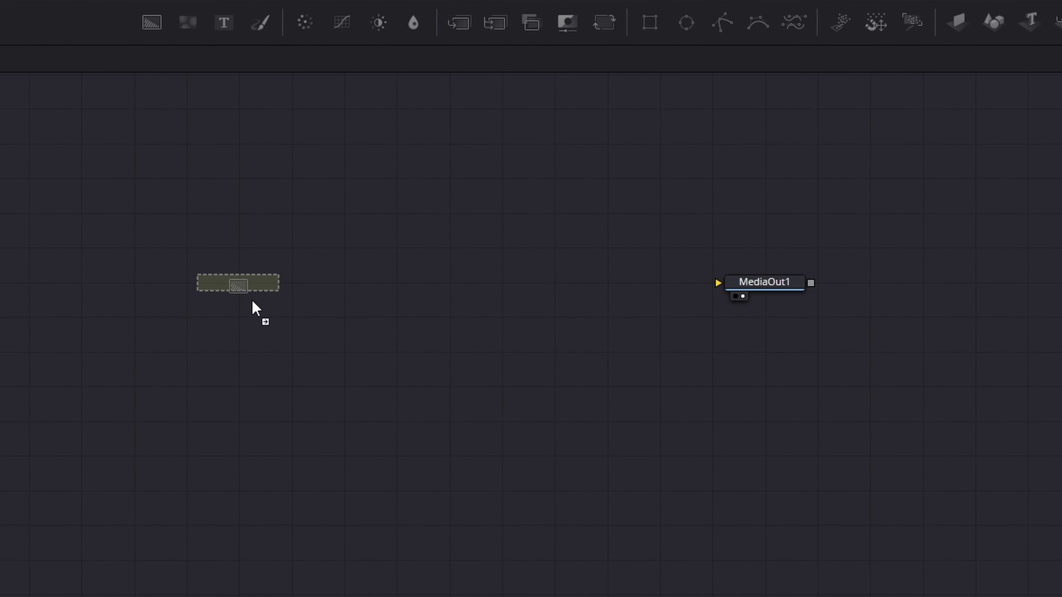
left_click_drag(256, 309, 257, 309)
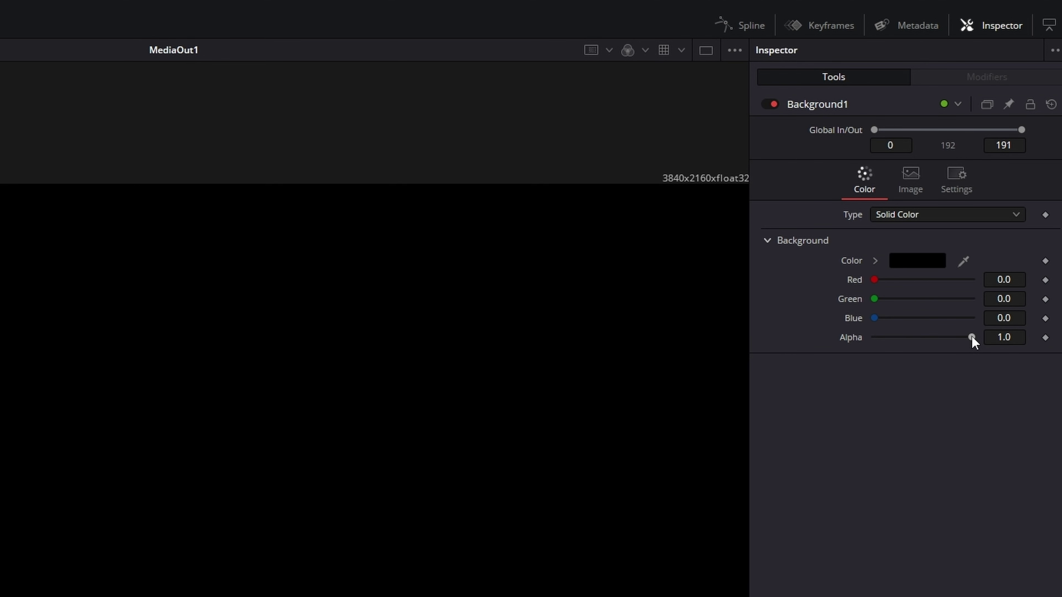
left_click_drag(972, 336, 819, 339)
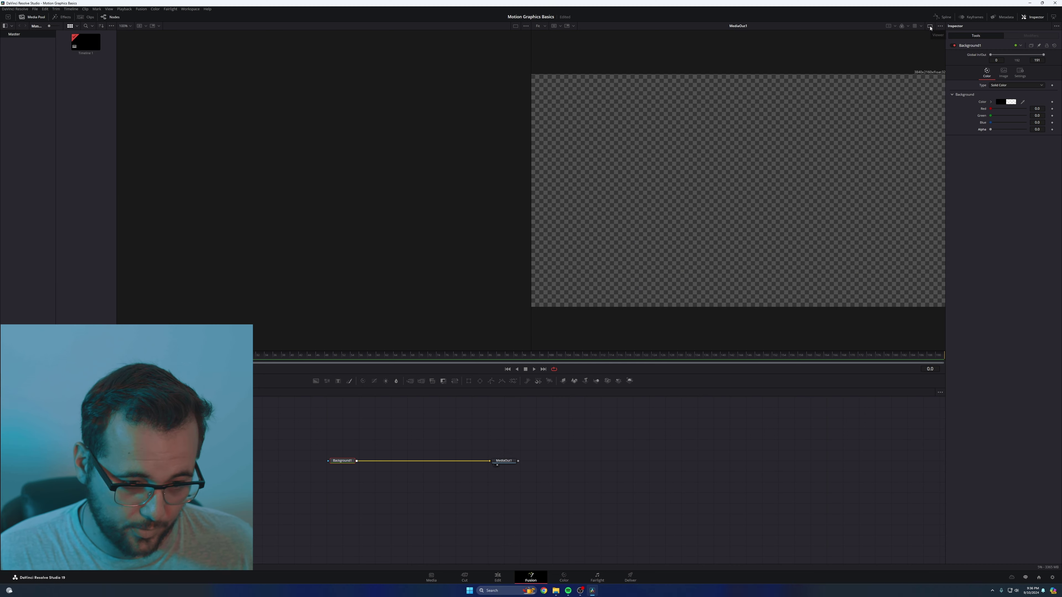
Switch to a single viewer and fit the transparent canvas comfortably inside it.
left_click(488, 125)
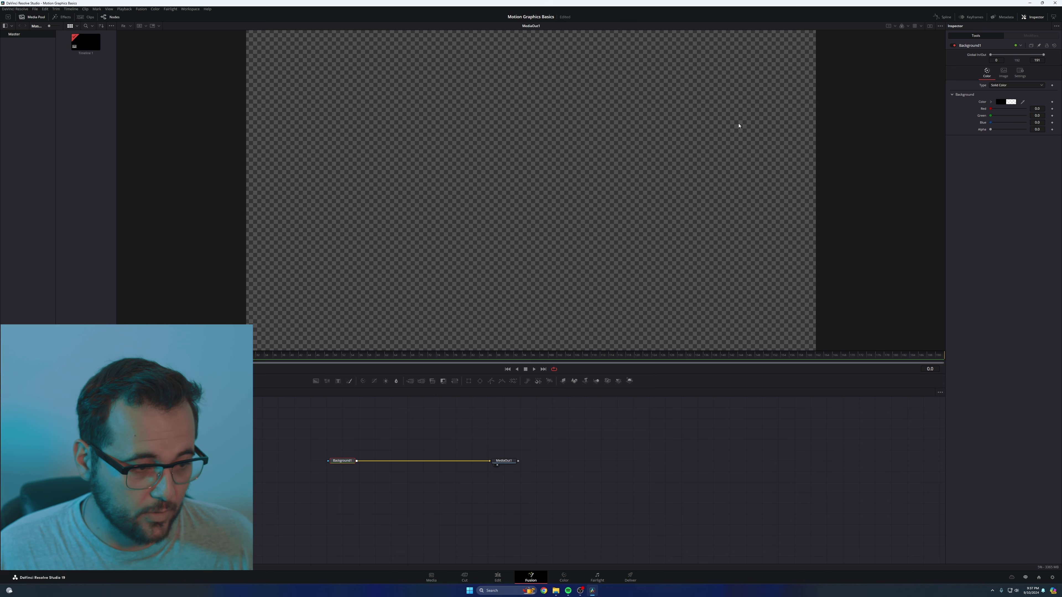
scroll(736, 128, "down", 4)
scroll(654, 125, "up", 3)
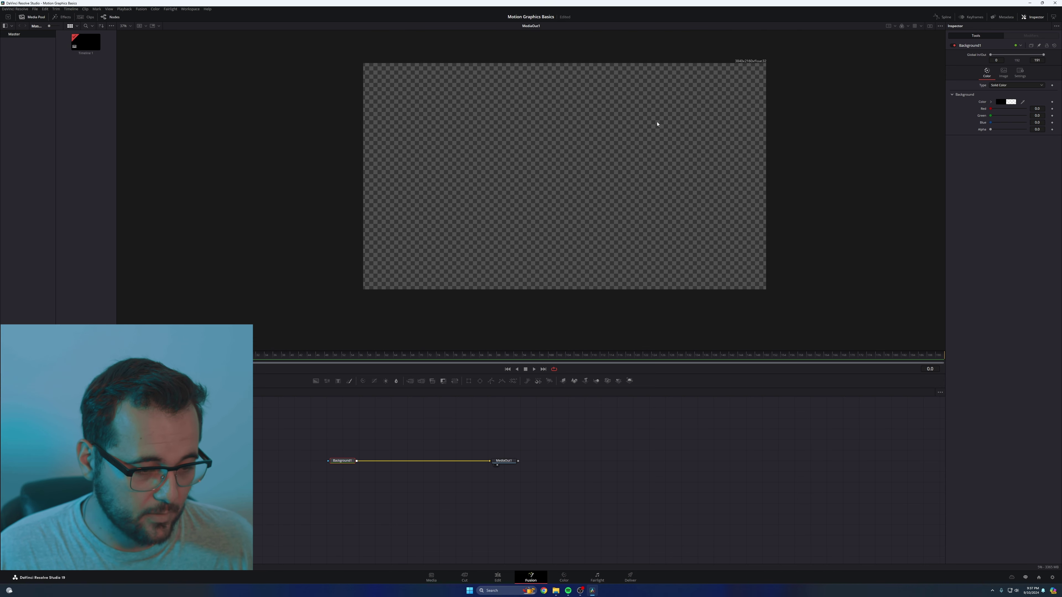
left_click_drag(656, 124, 650, 131)
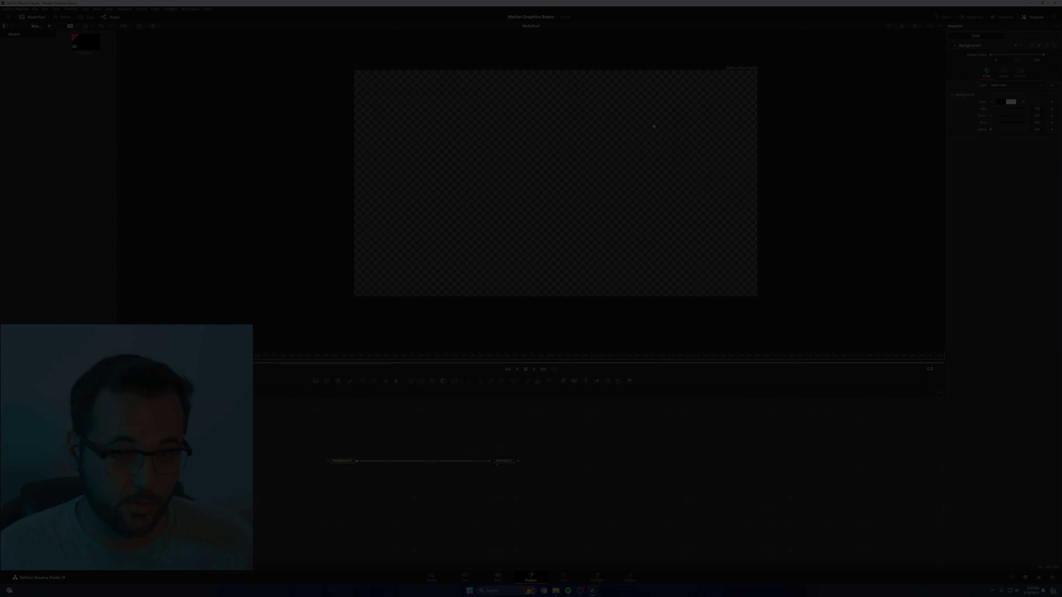
scroll(653, 126, "down", 2)
scroll(652, 126, "up", 4)
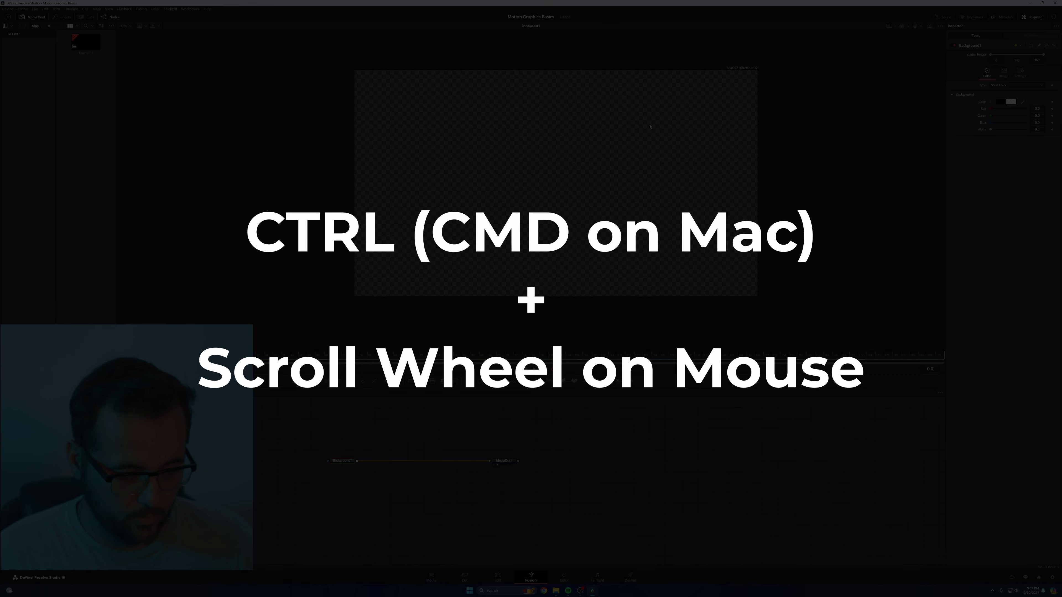
scroll(651, 126, "down", 2)
scroll(650, 126, "down", 2)
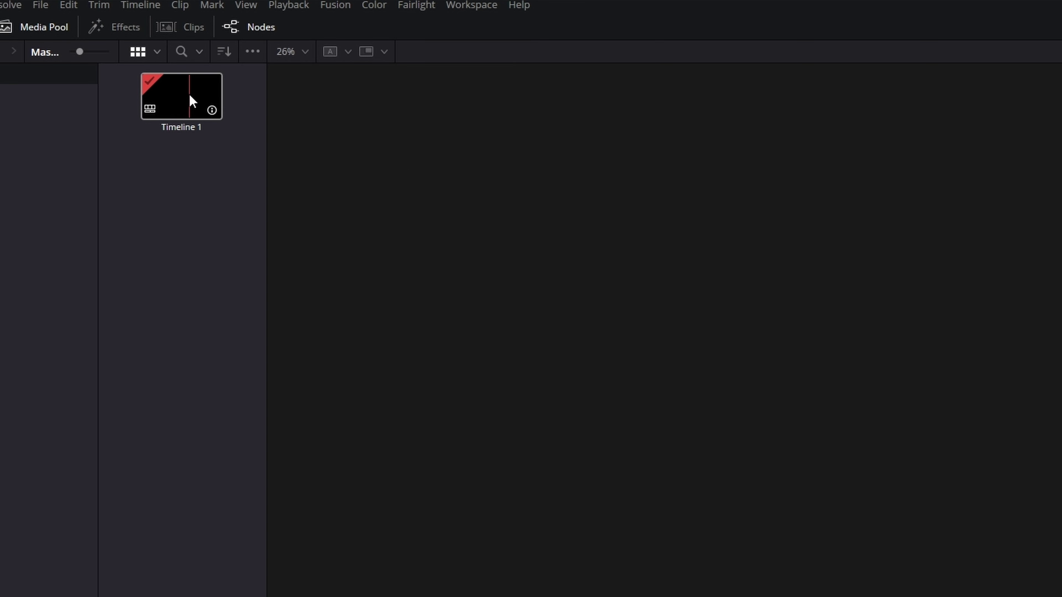
Turn off the project settings for Timeline 1 and set its resolution to 1920 x 1080 HD.
right_click(190, 97)
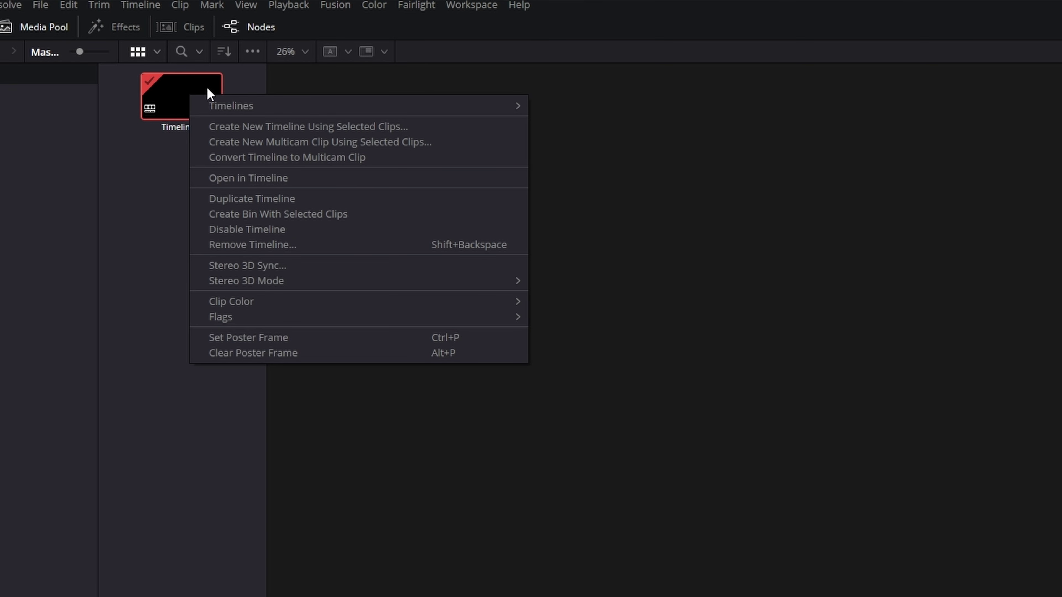
mouse_move(411, 111)
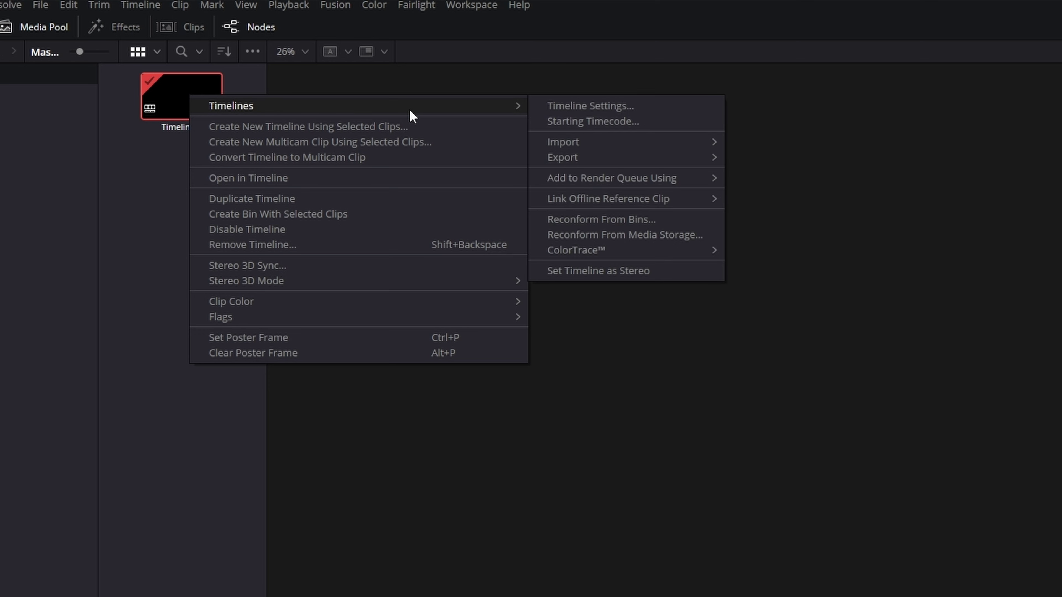
left_click(572, 104)
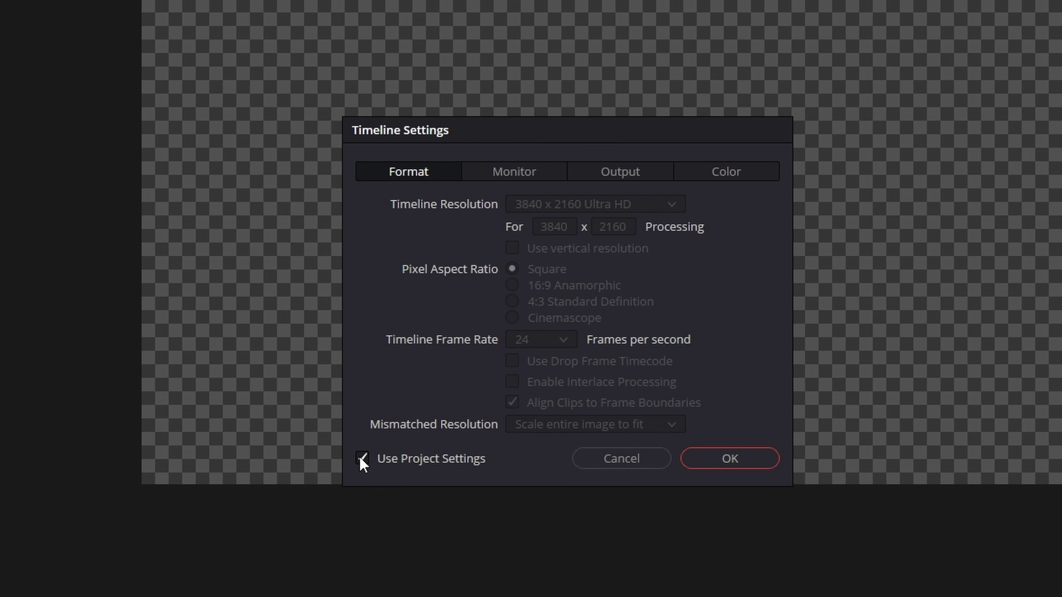
left_click(360, 457)
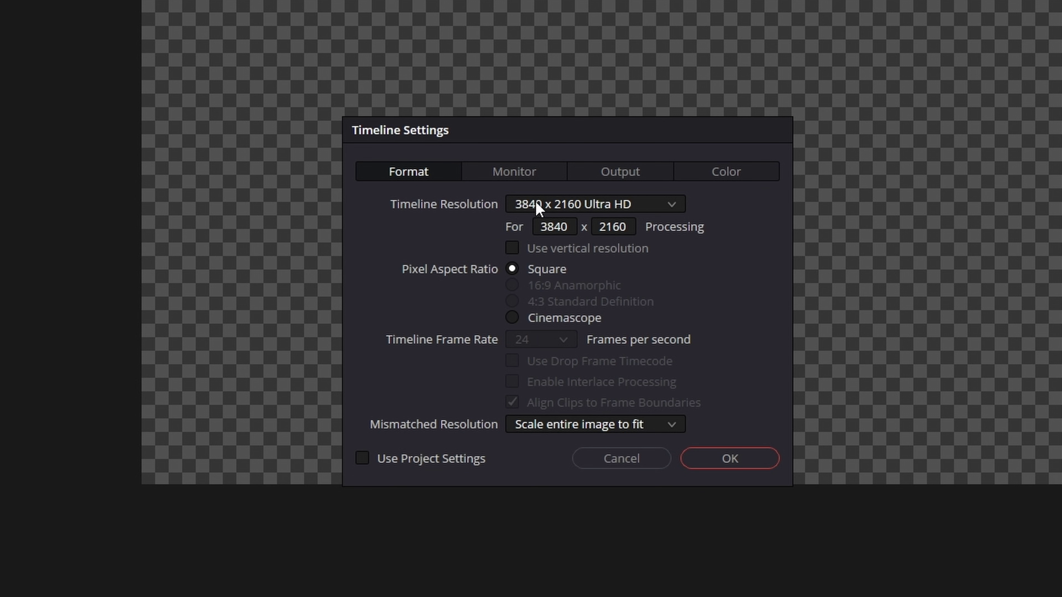
left_click(538, 206)
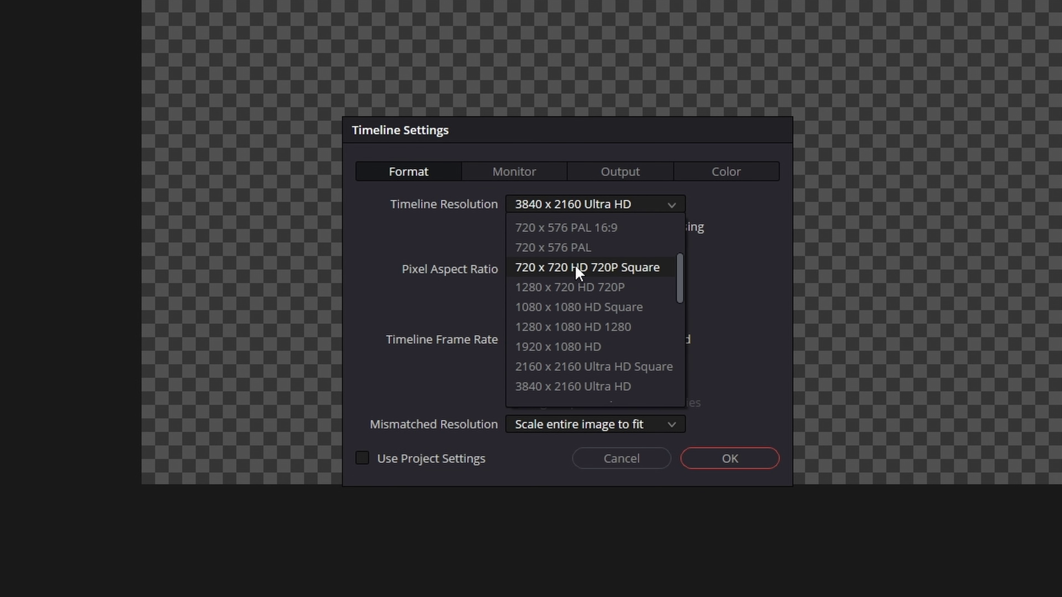
left_click(595, 350)
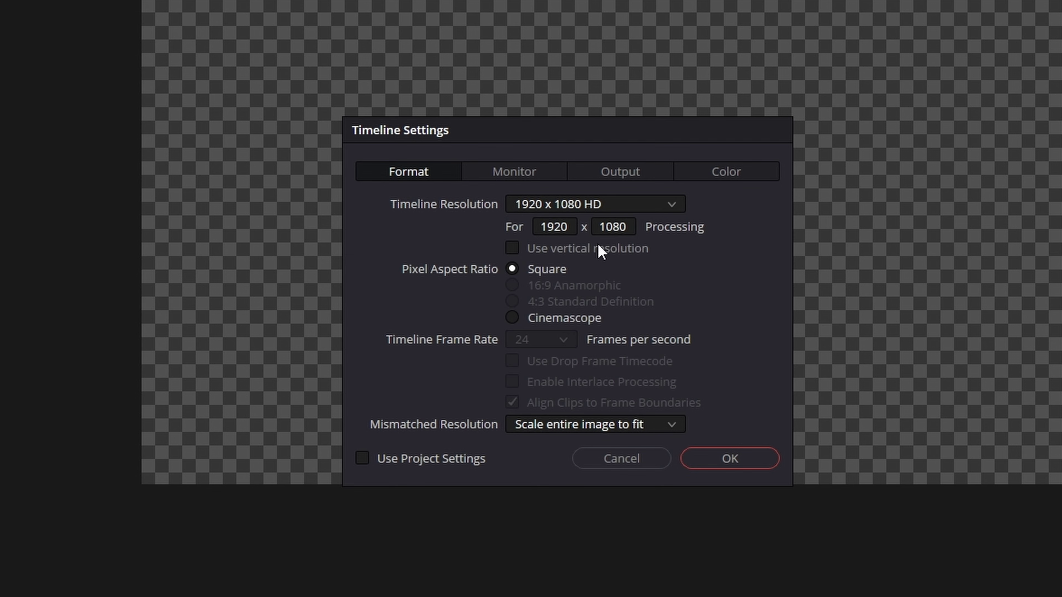
left_click(611, 176)
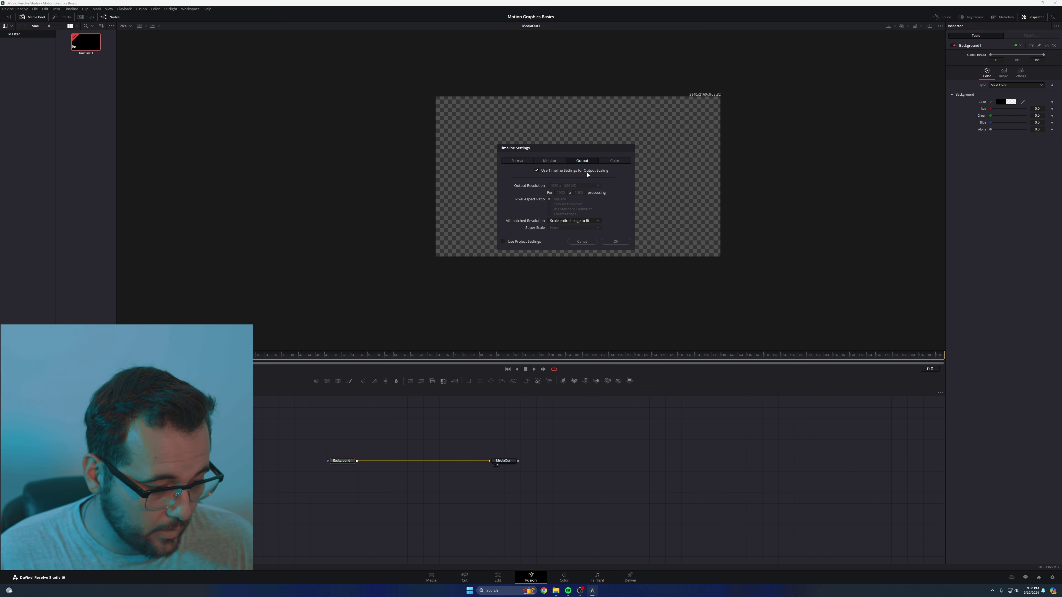
left_click(616, 241)
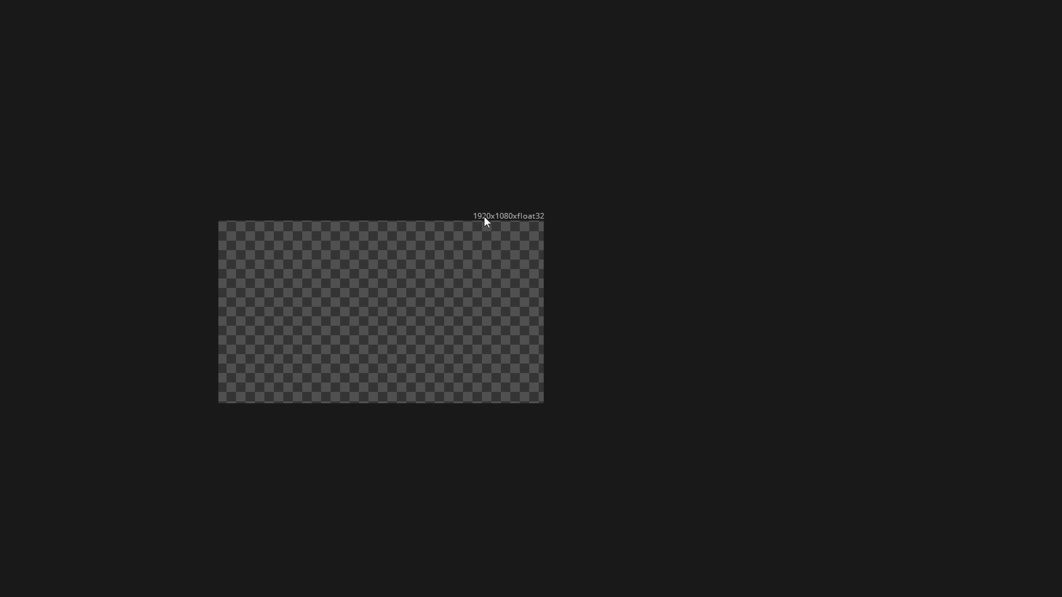
scroll(485, 214, "up", 4)
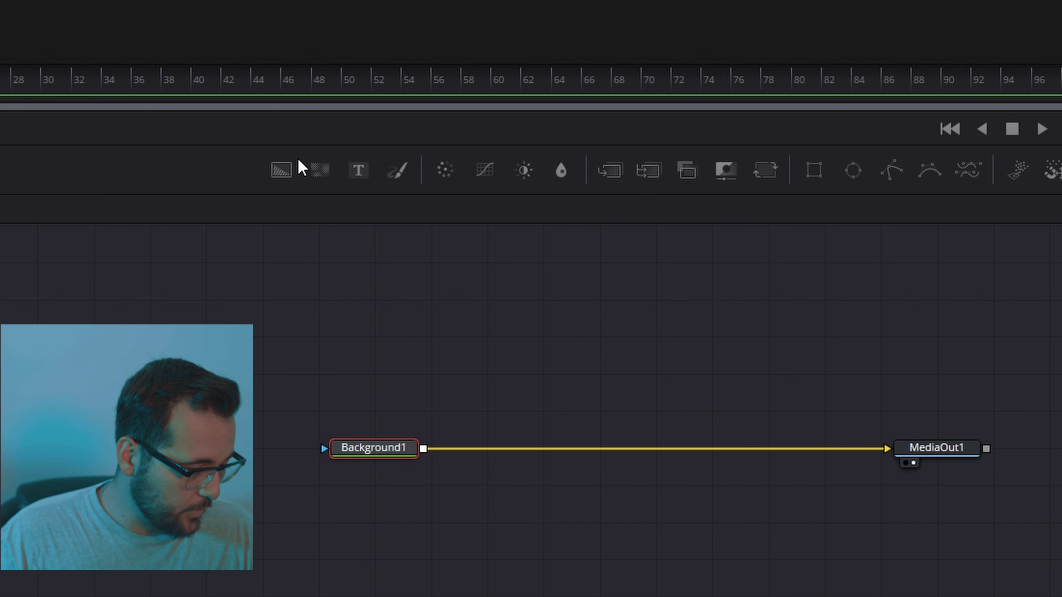
Add an unconnected second Background node above the main node line and place a Merge node beneath it.
left_click_drag(292, 172, 505, 304)
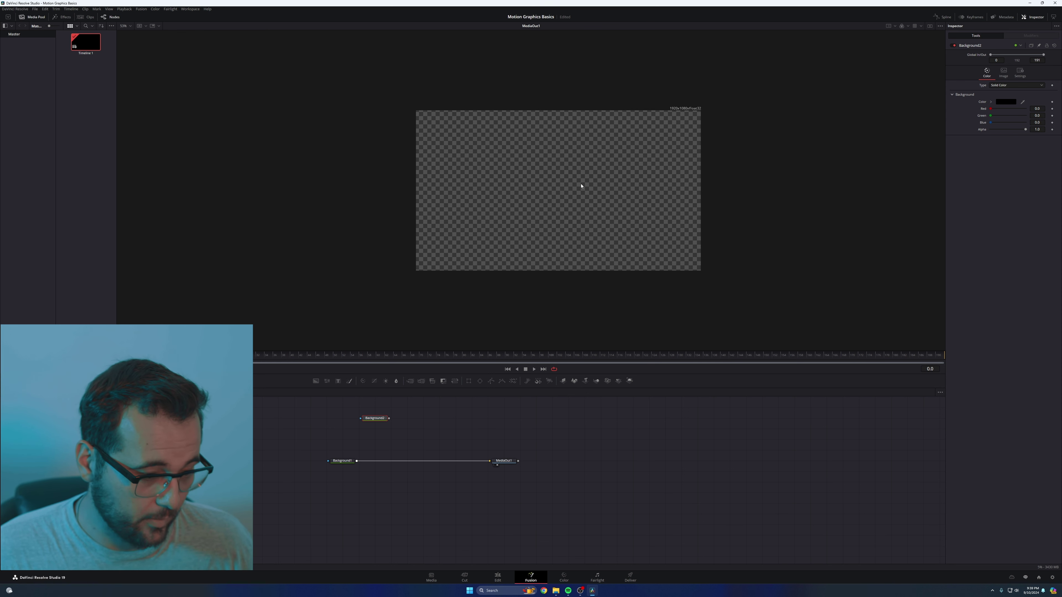
mouse_move(581, 187)
left_mouse_down()
mouse_move(612, 171)
mouse_move(589, 186)
left_mouse_up()
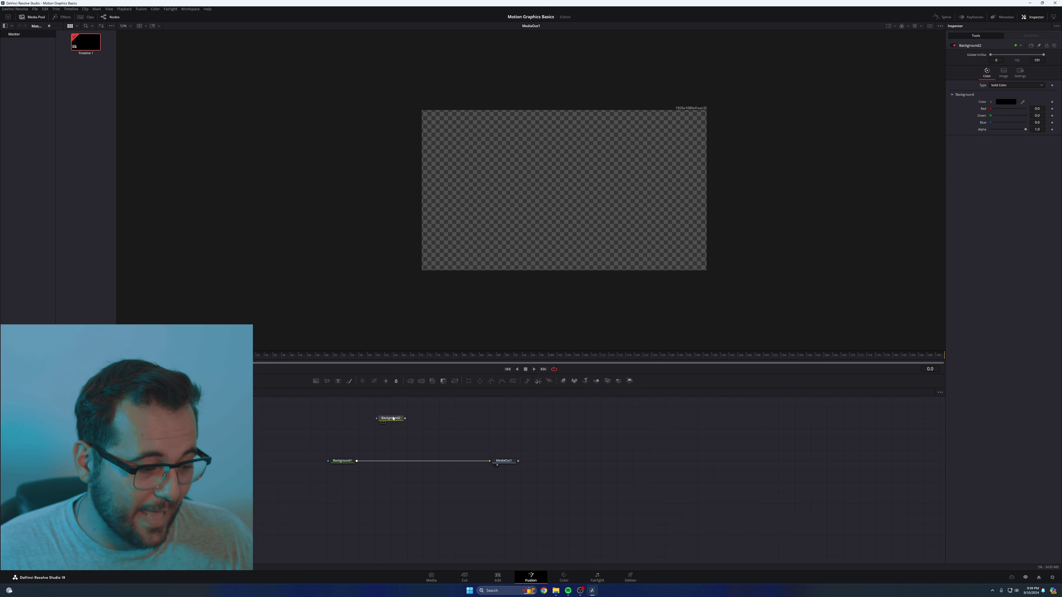
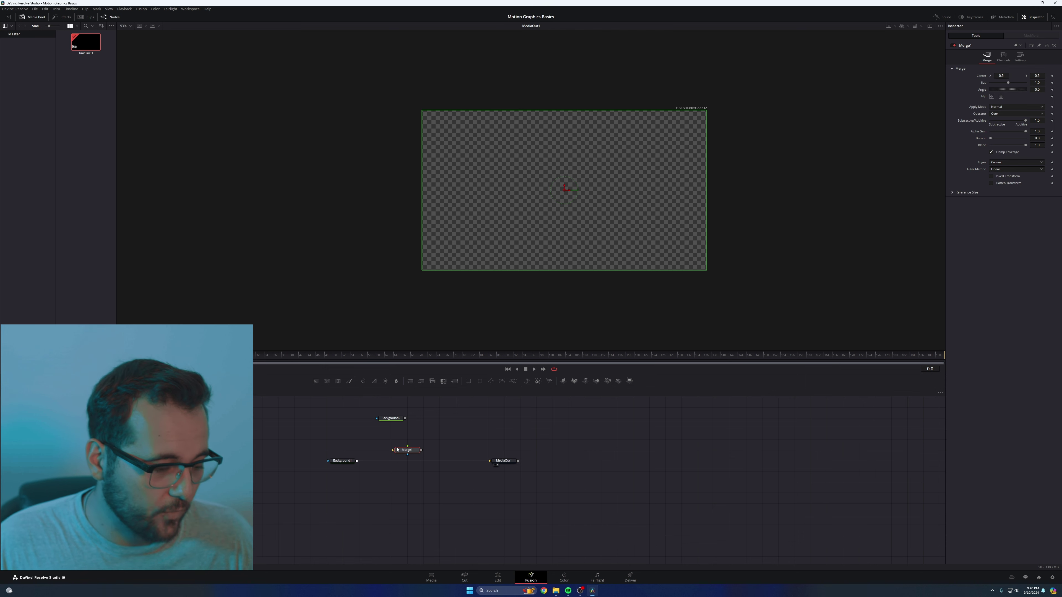
left_click_drag(406, 454, 374, 456)
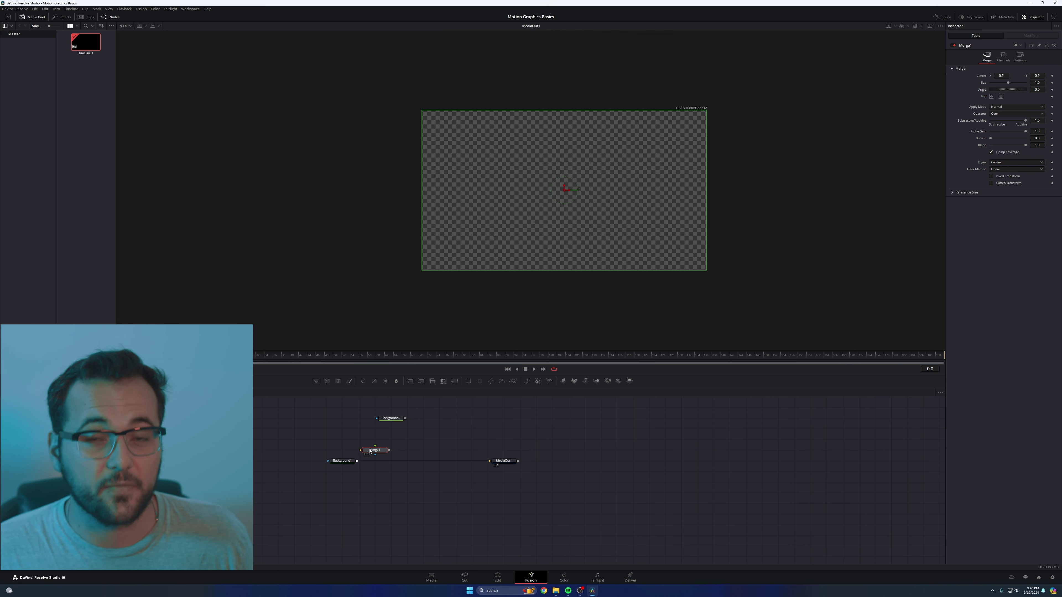
key("ctrl+z")
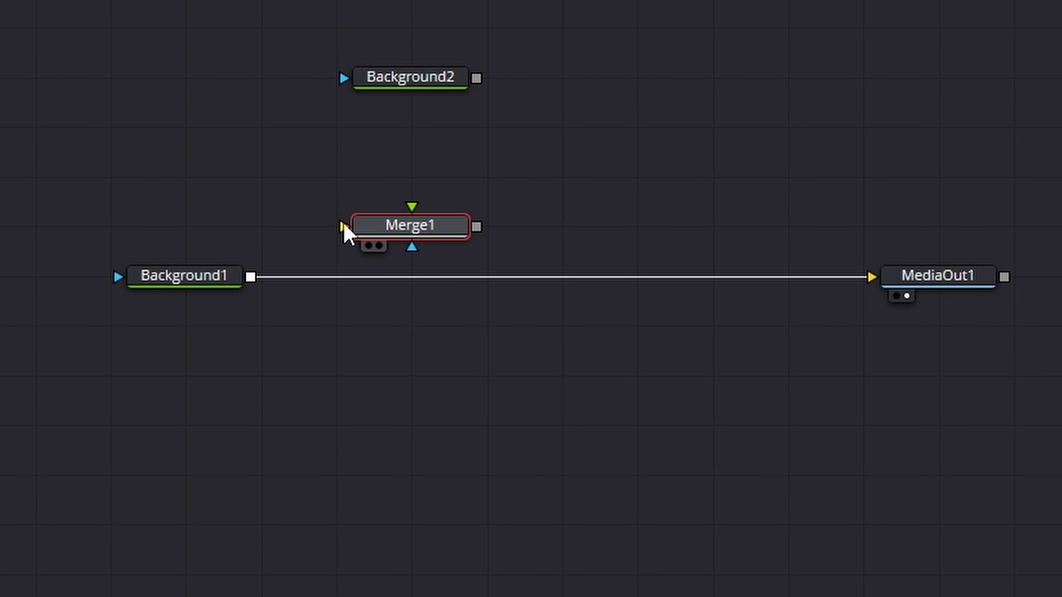
Replace the direct link from Background1 to MediaOut1 with a chain running through Merge1's background input and output.
left_click(360, 272)
key("Delete")
left_click_drag(251, 277, 350, 229)
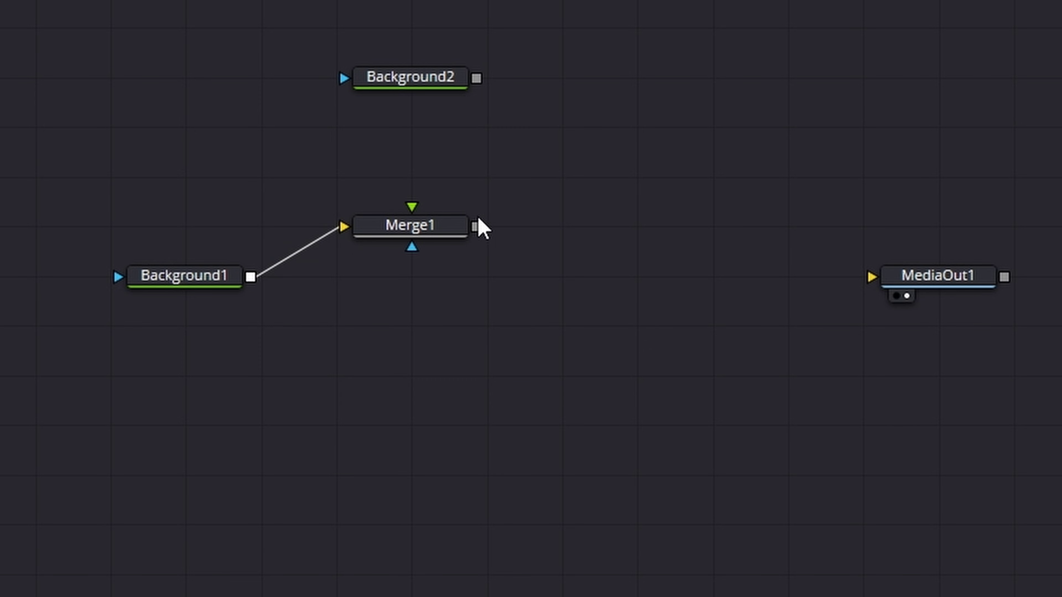
left_click_drag(477, 226, 898, 278)
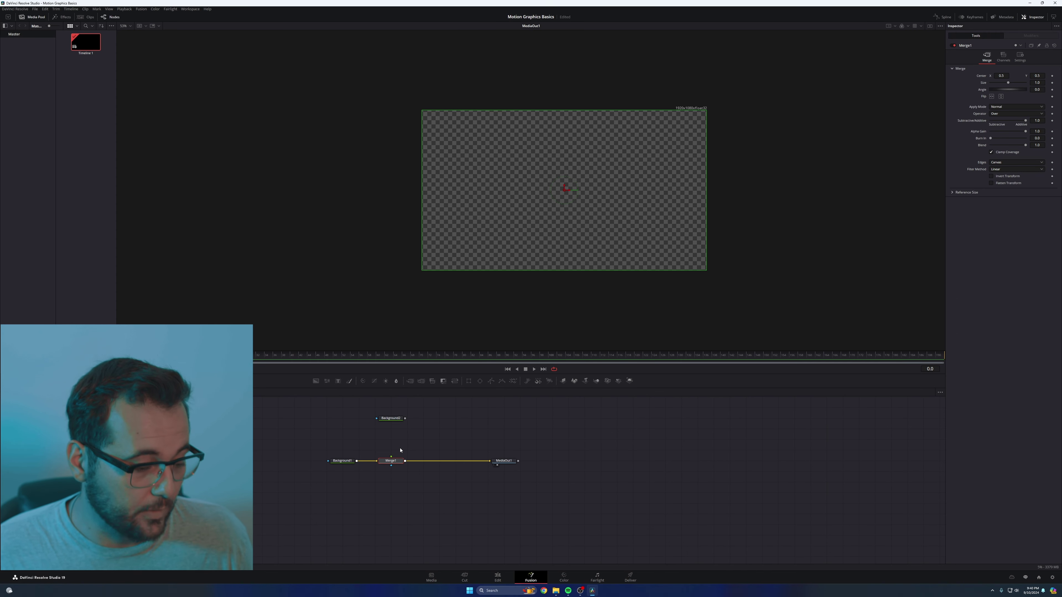
Disconnect Merge1 from MediaOut1, and reconnect its output to the MediaOut1 input.
left_click(422, 462)
key("Delete")
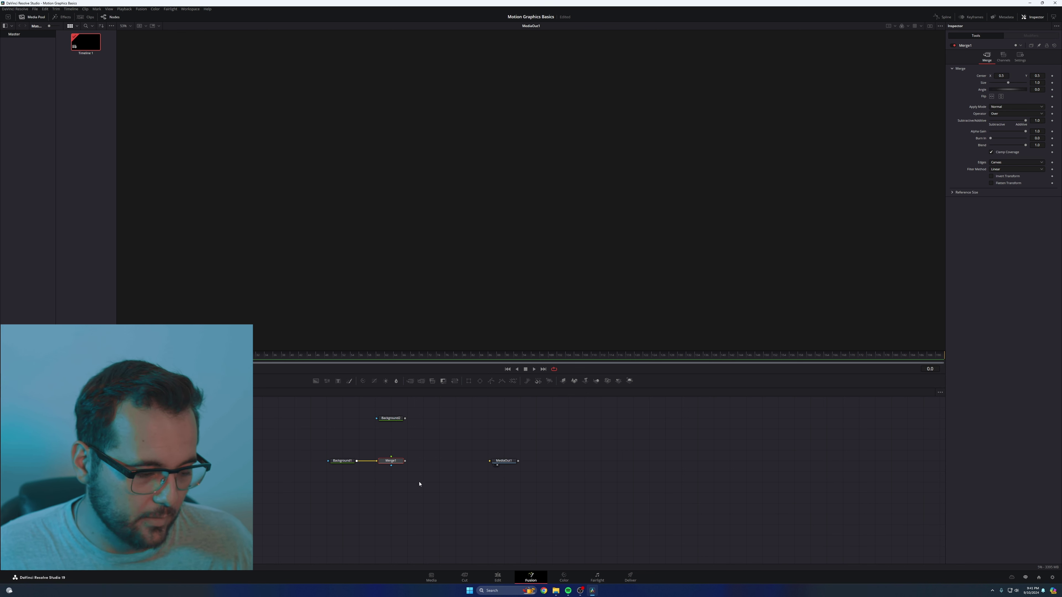
left_click_drag(404, 461, 490, 461)
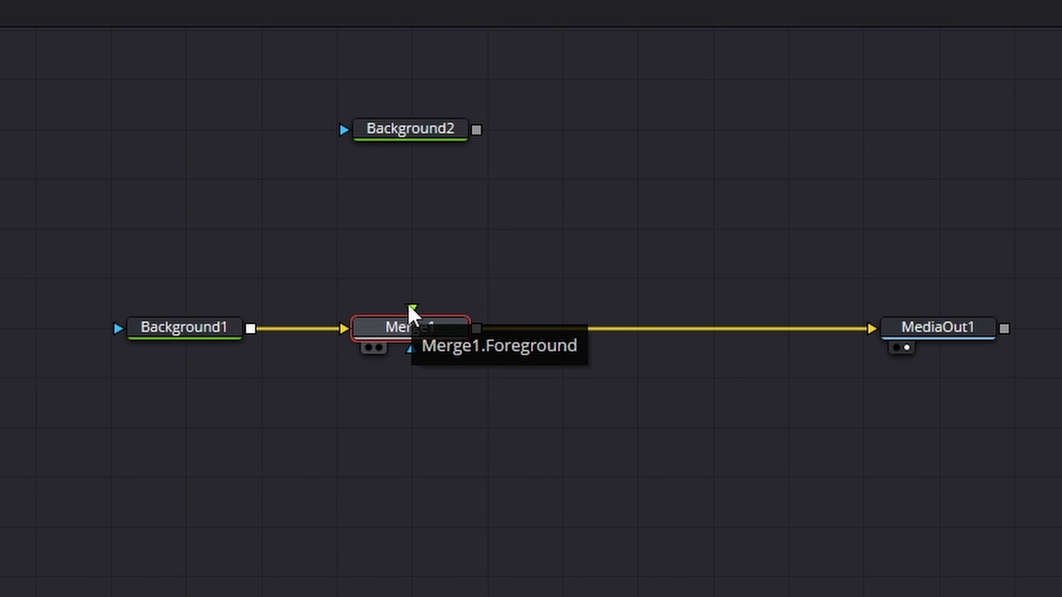
Connect Background2's output to Merge1's foreground input.
left_click(429, 136)
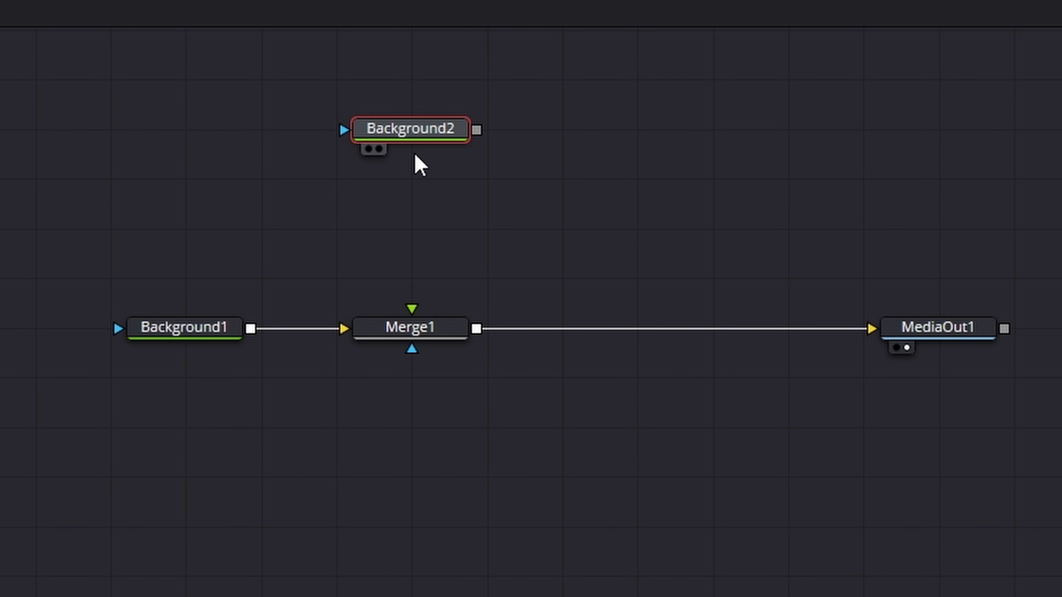
left_click_drag(477, 130, 458, 282)
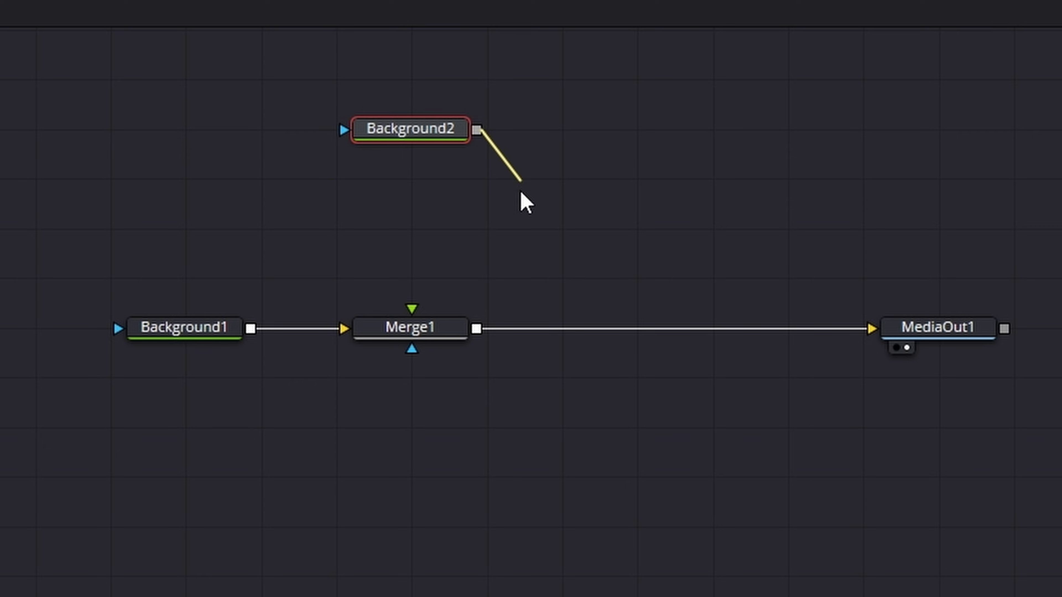
left_click_drag(401, 451, 391, 458)
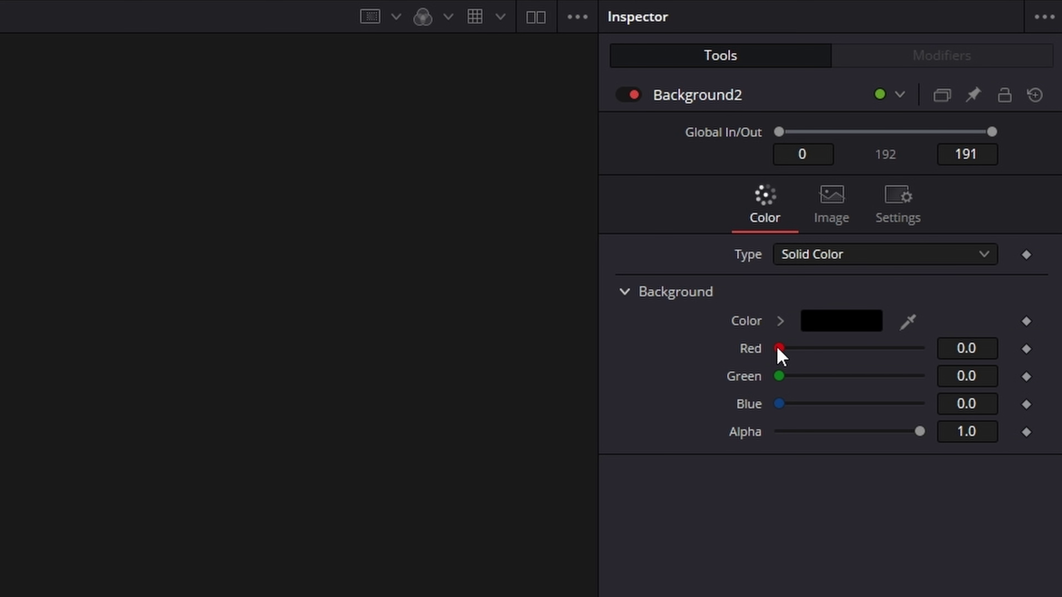
Make Background2 solid white by setting its red, green and blue values to 1.0.
left_click_drag(778, 350, 922, 353)
left_click_drag(780, 379, 933, 381)
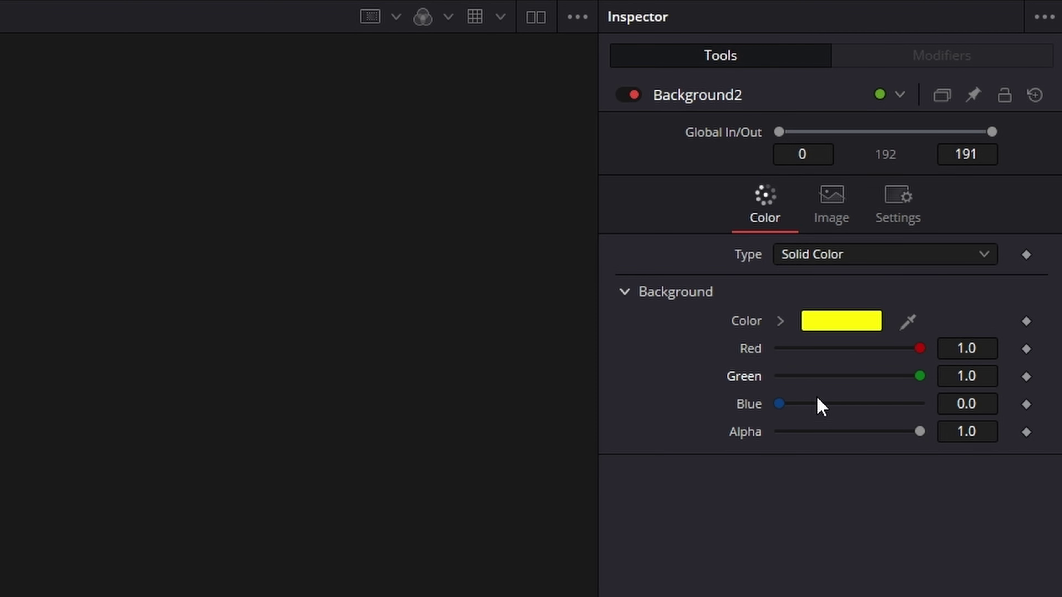
left_click_drag(818, 403, 982, 399)
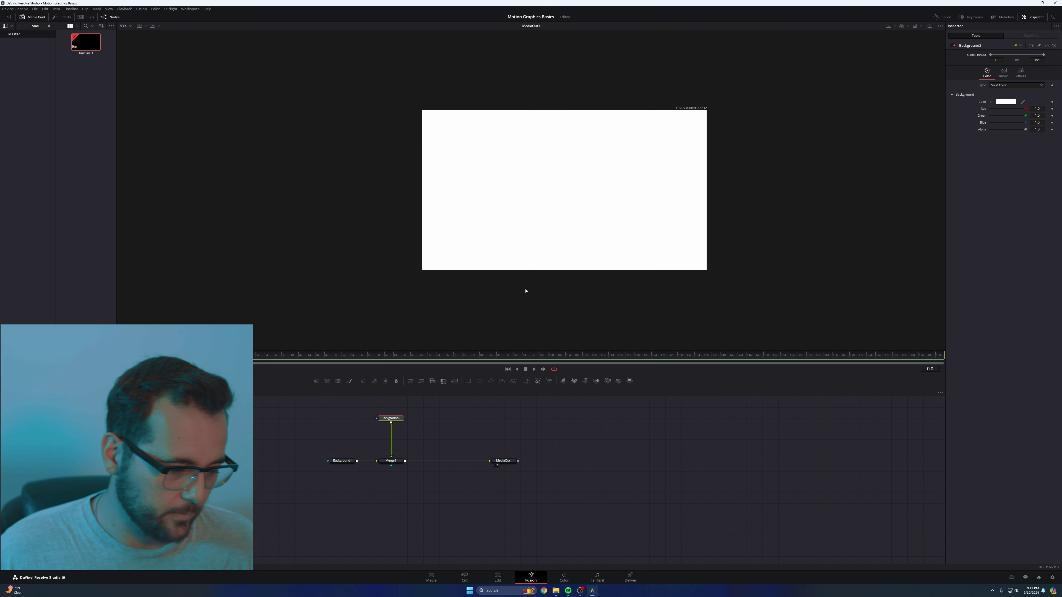
Place Background2 closer to Merge1, add a Rectangle mask node above it, and connect the rectangle to Background2's mask input.
left_click_drag(390, 418, 390, 439)
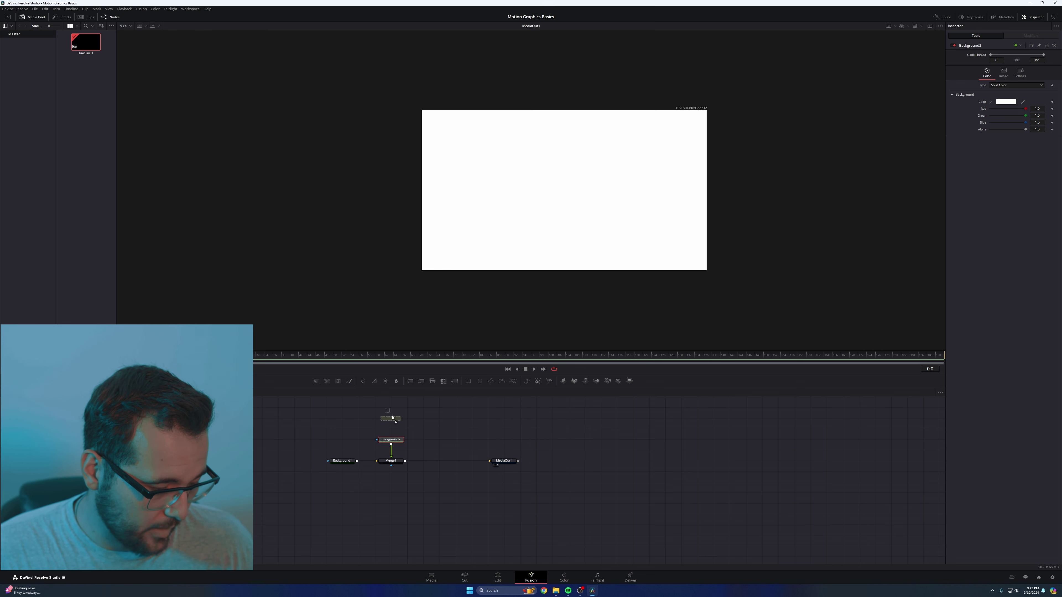
left_click_drag(392, 417, 395, 419)
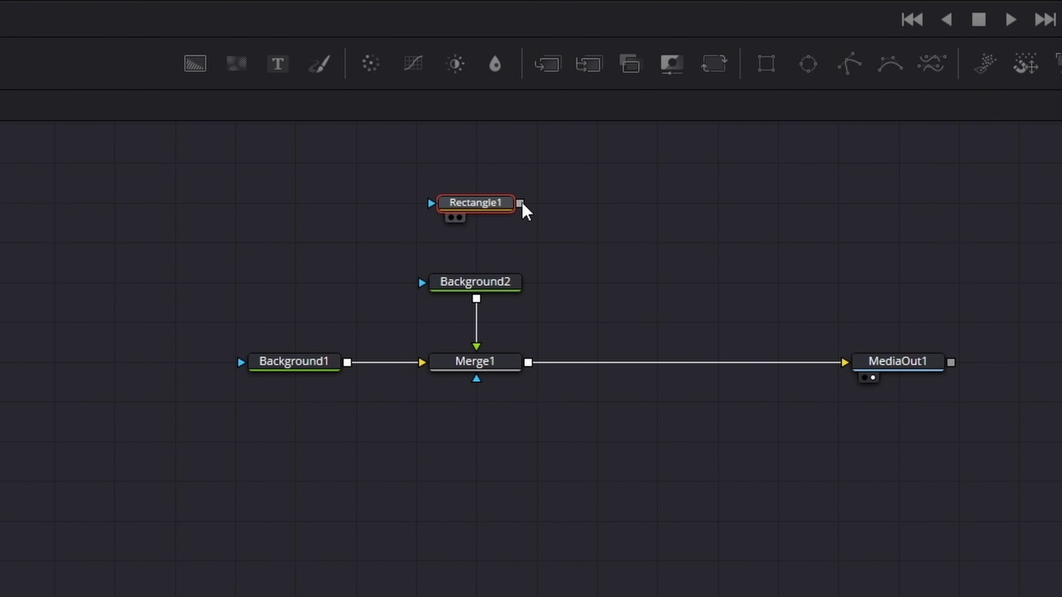
left_click_drag(403, 418, 414, 420)
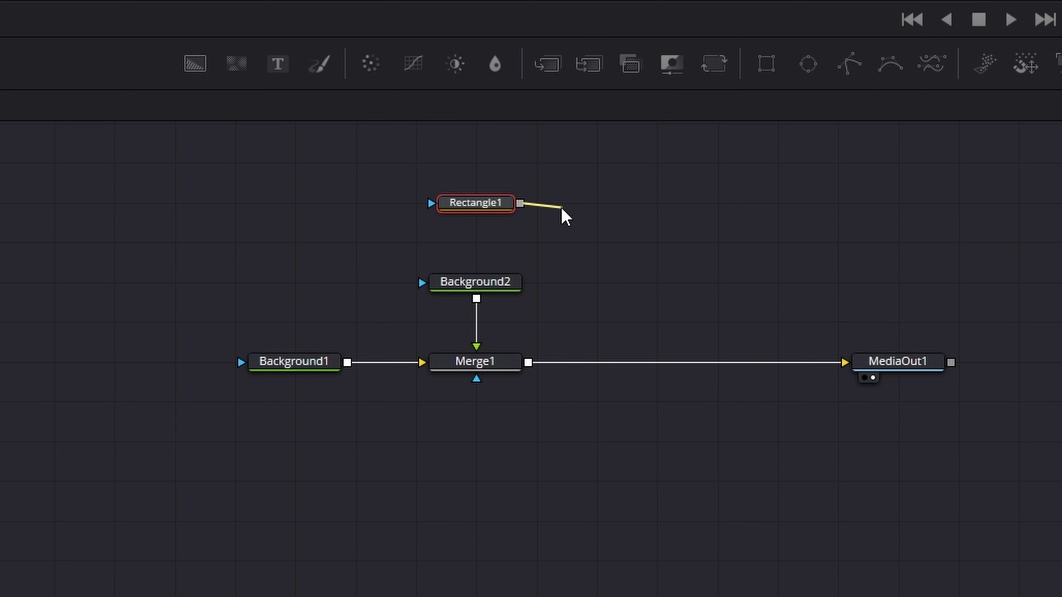
left_click_drag(564, 216, 422, 286)
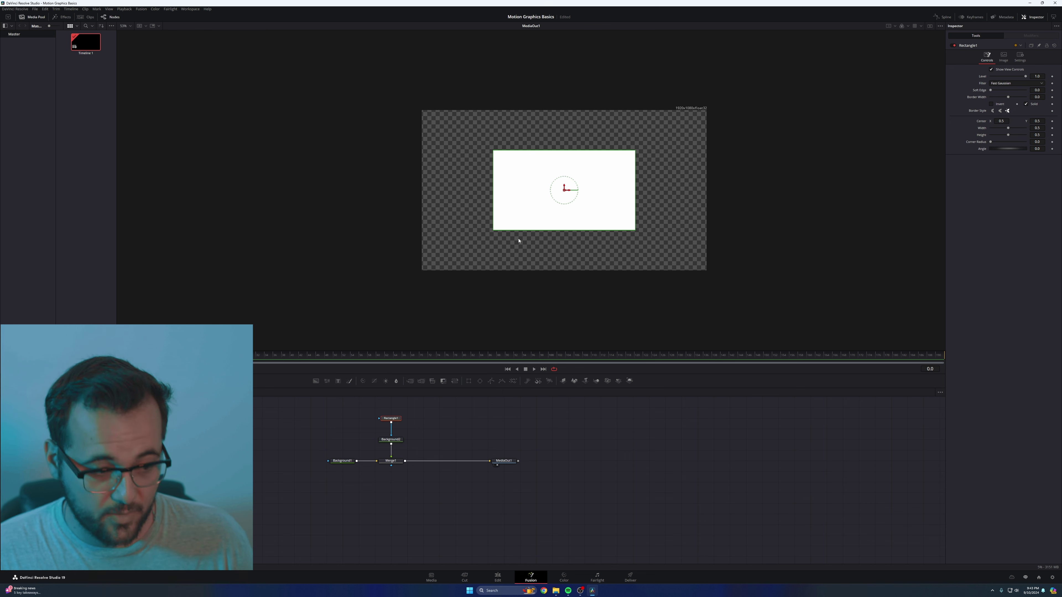
Try resizing and shifting the Rectangle1 mask to center X 0.559, width 0.568 and height 0.478, and undo the changes.
scroll(629, 158, "up", 3)
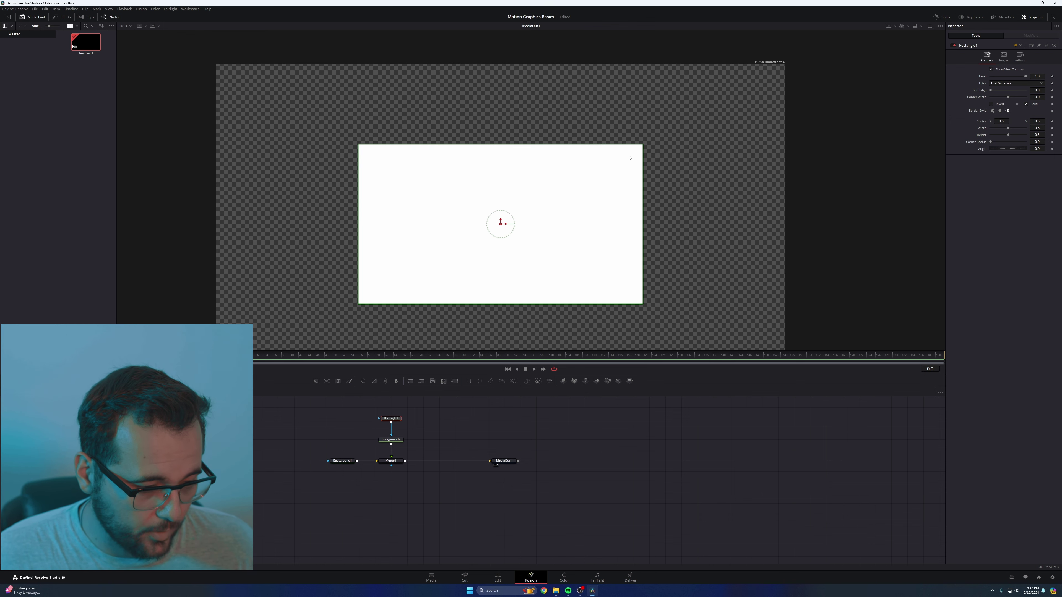
left_click_drag(643, 146, 653, 162)
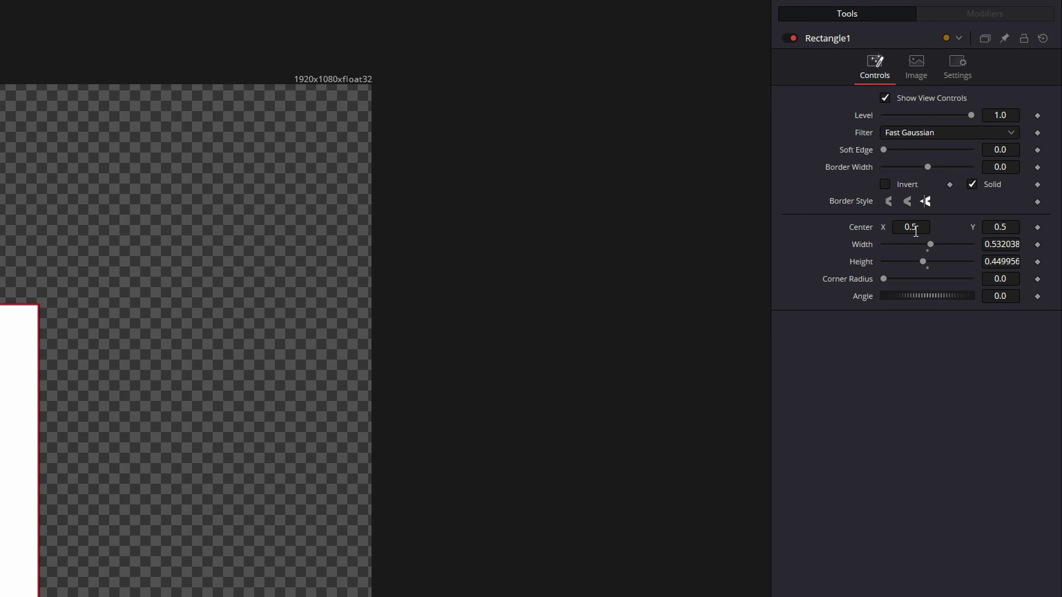
scroll(912, 227, "up", 5)
scroll(1001, 244, "up", 4)
scroll(1001, 261, "up", 3)
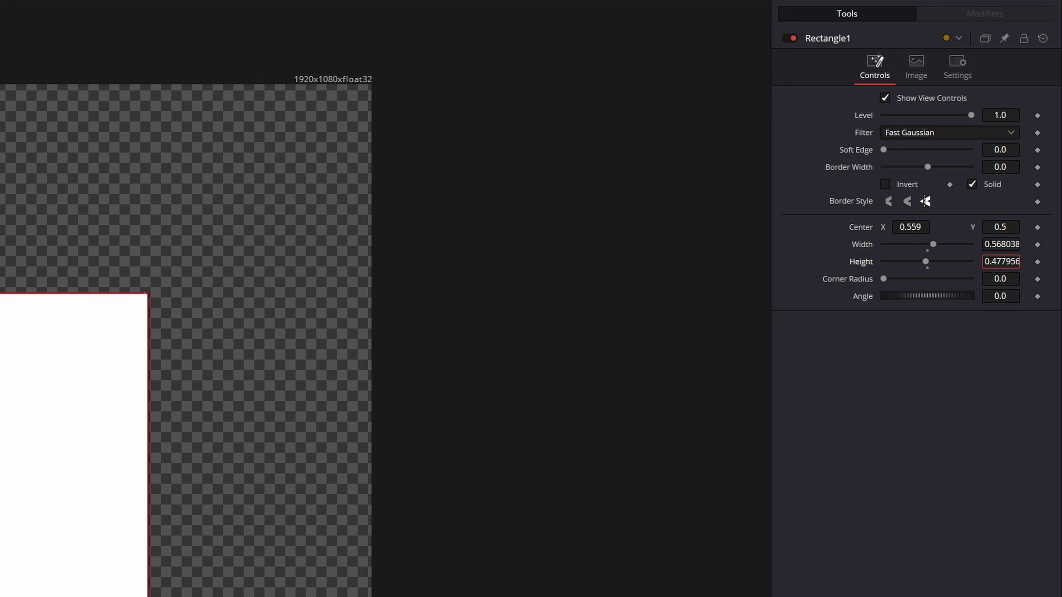
key("ctrl+z")
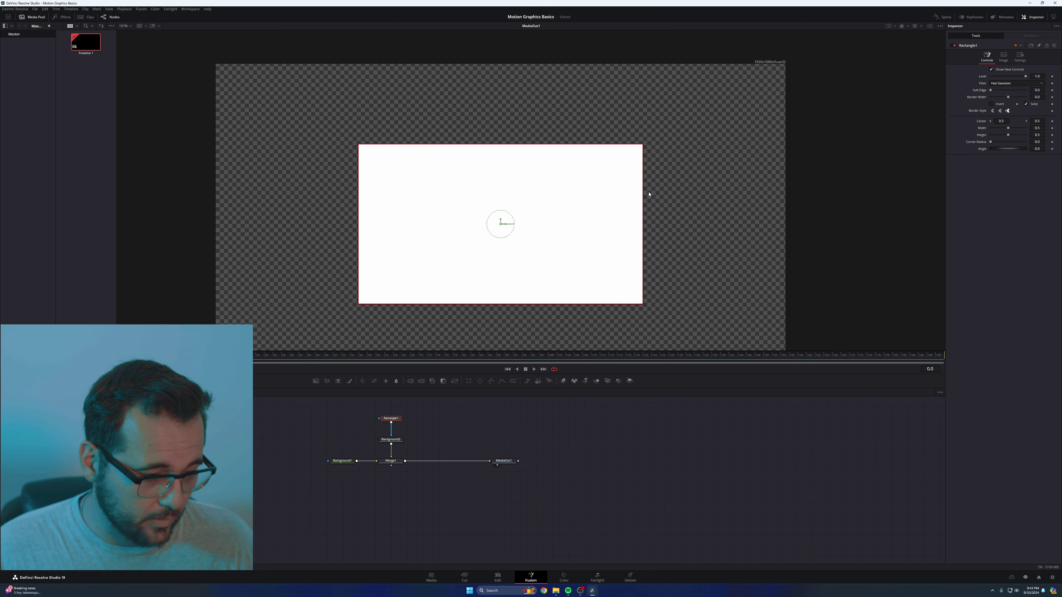
Shrink Rectangle1's height to about 0.14 and set its corner radius to 1.0 for a pill-shaped bar.
scroll(650, 195, "down", 2)
left_click_drag(605, 161, 603, 197)
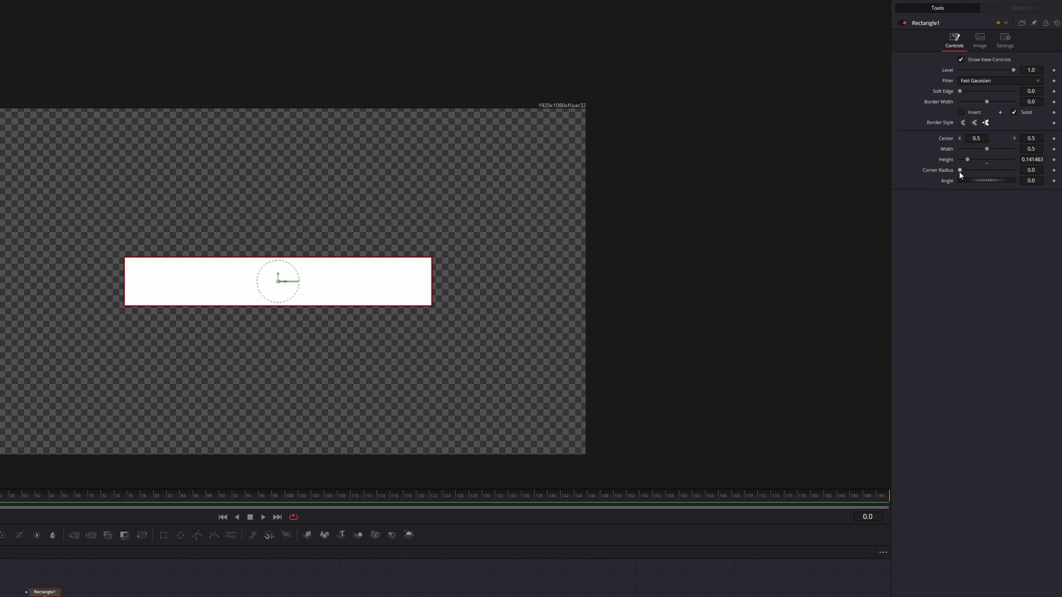
left_click_drag(961, 169, 1021, 172)
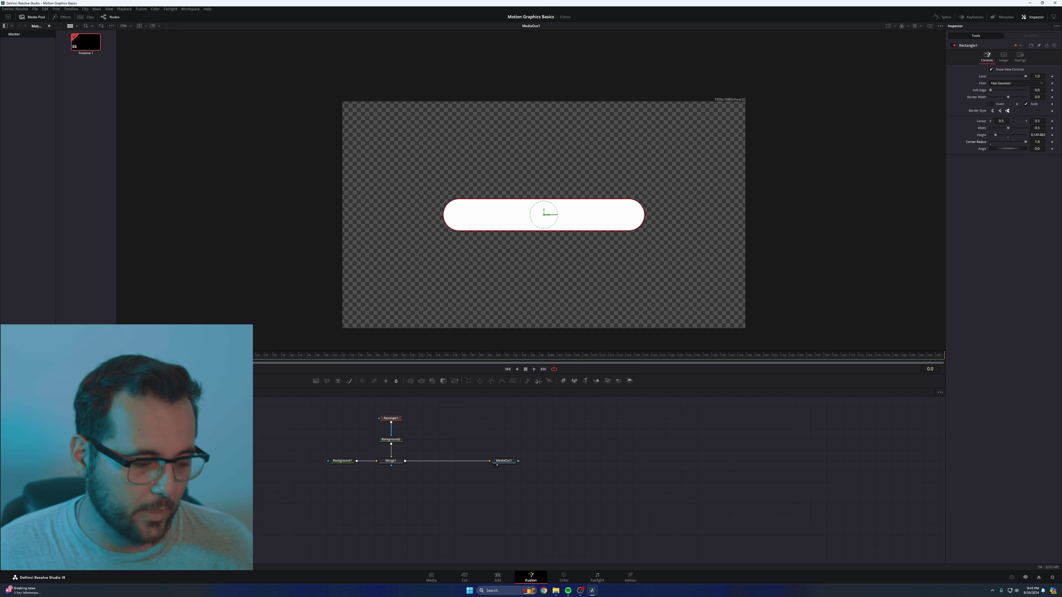
Add a second Rectangle node below Merge1 and connect its output to Merge1's mask input.
scroll(481, 443, "up", 2)
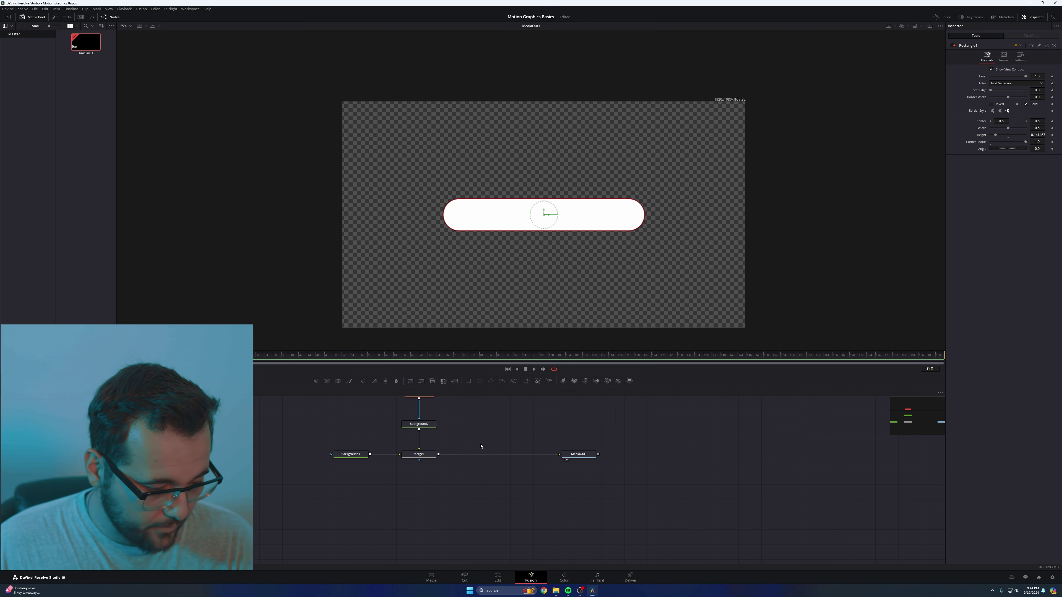
scroll(481, 446, "up", 2)
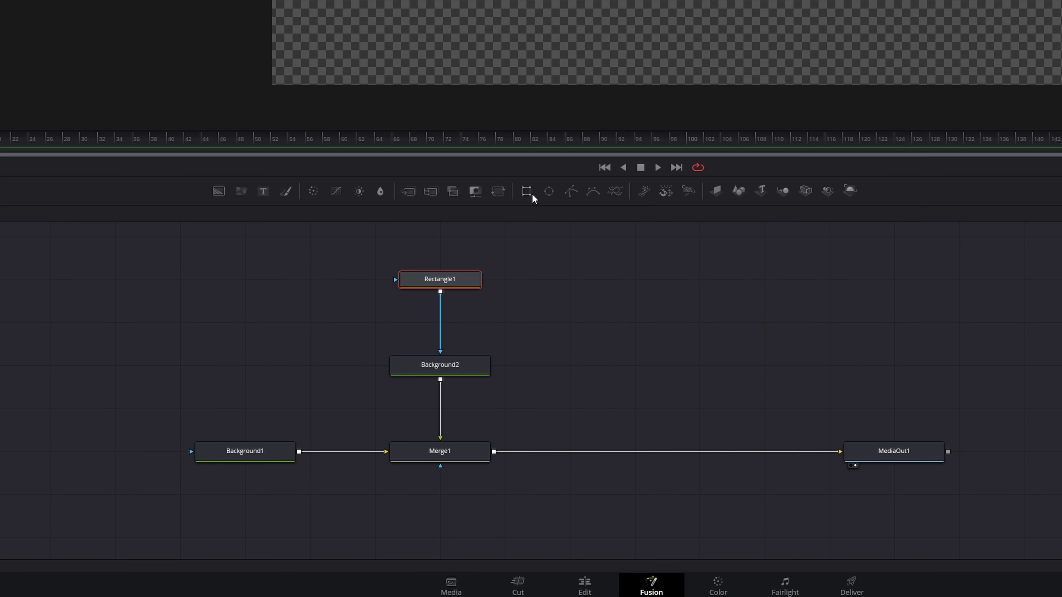
left_click_drag(469, 381, 485, 391)
left_click_drag(559, 207, 485, 559)
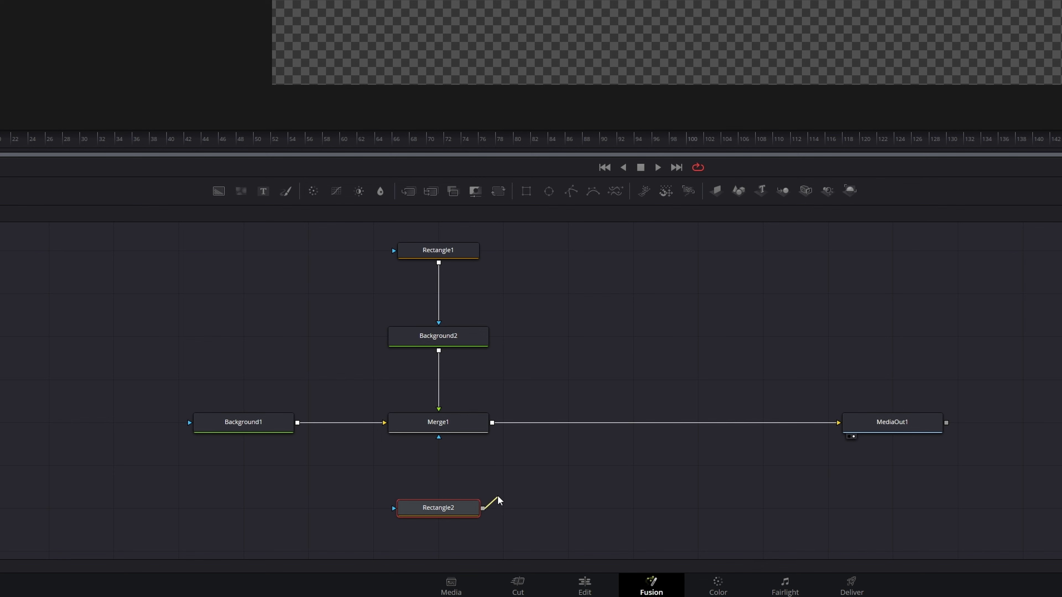
left_click_drag(450, 458, 439, 440)
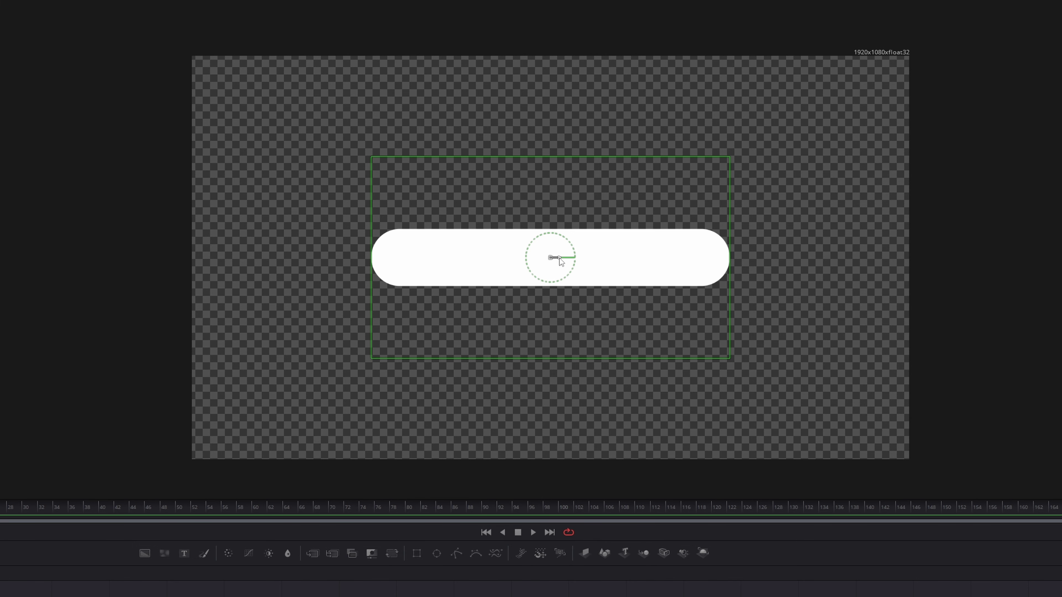
Try shifting the Rectangle2 mask around the frame, and reset its center to 0.5, 0.5.
left_click_drag(559, 258, 527, 270)
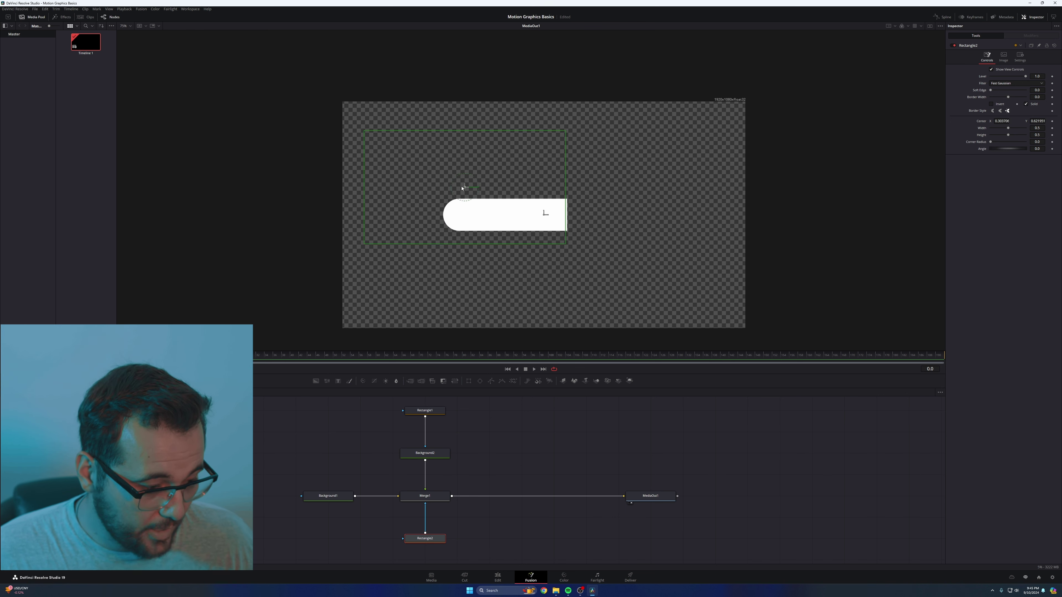
left_click_drag(462, 188, 576, 198)
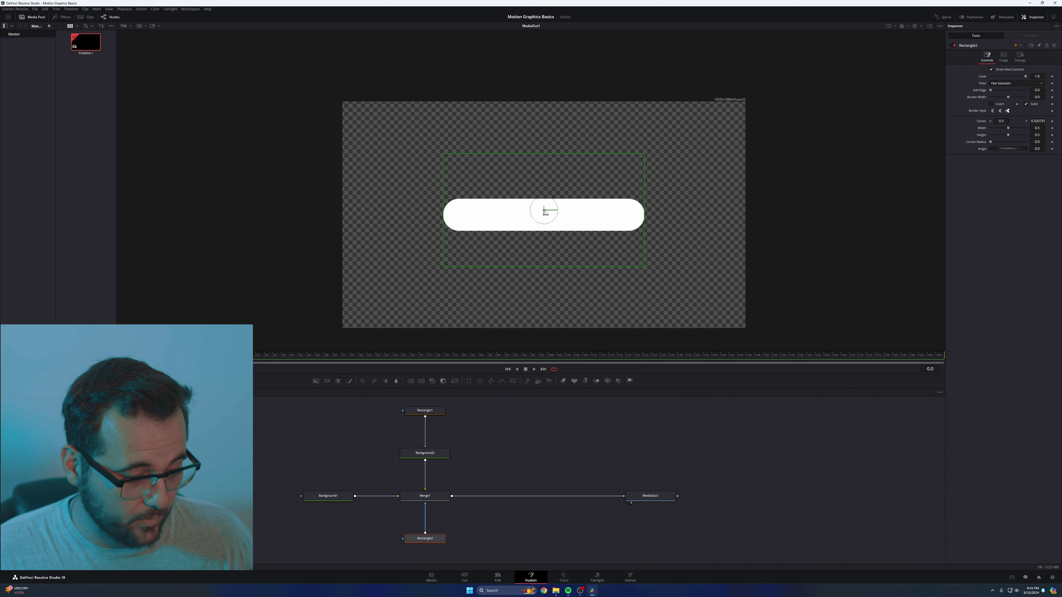
double_click(985, 123)
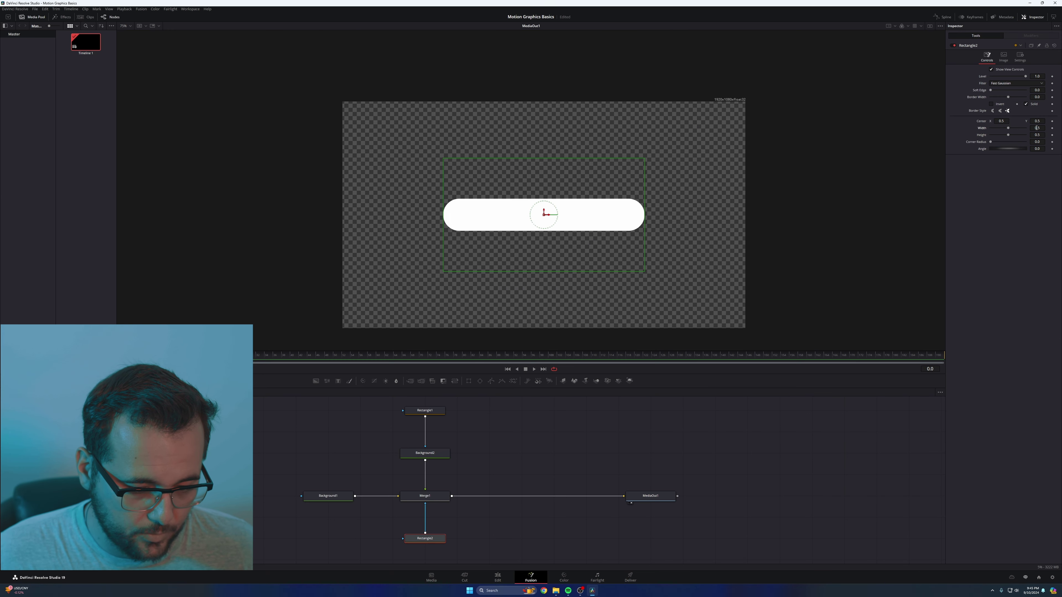
Widen the Rectangle2 mask to about 0.593.
left_click_drag(1037, 128, 1036, 128)
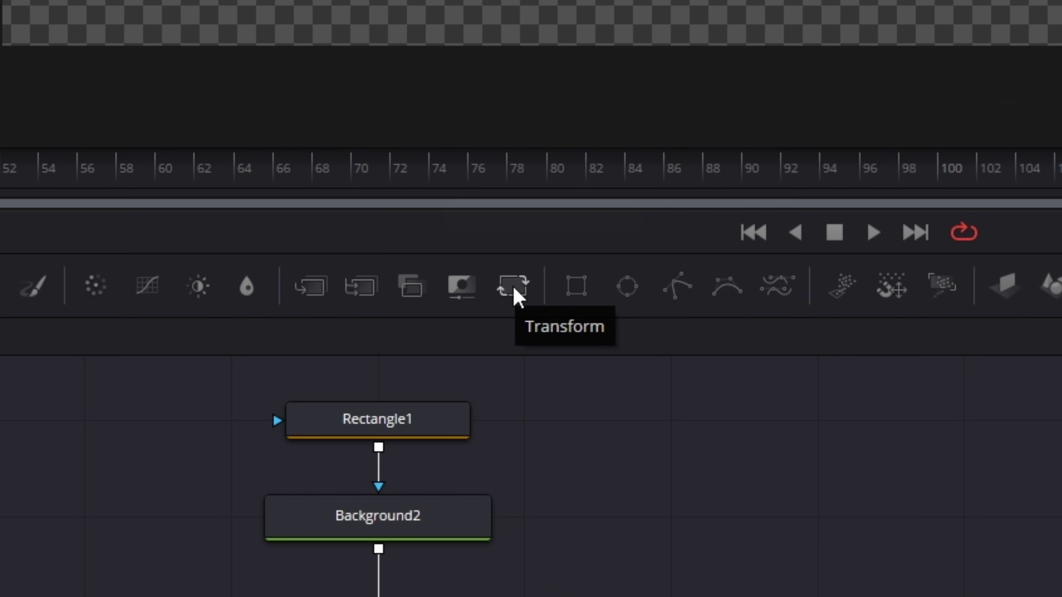
Insert a Transform node into the connection between Background2 and Merge1.
left_click_drag(514, 286, 539, 515)
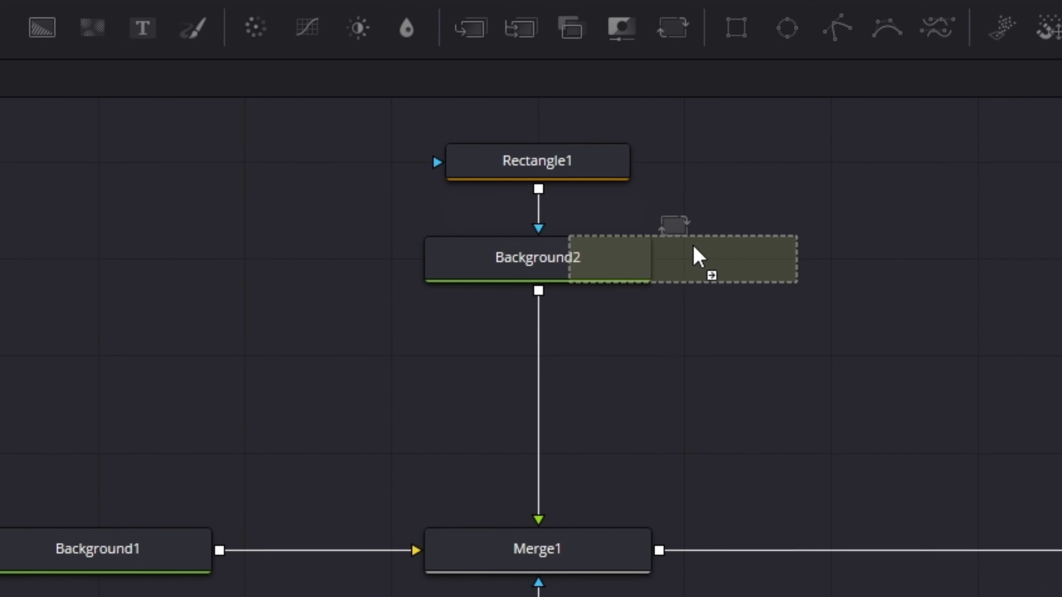
left_click_drag(695, 247, 543, 367)
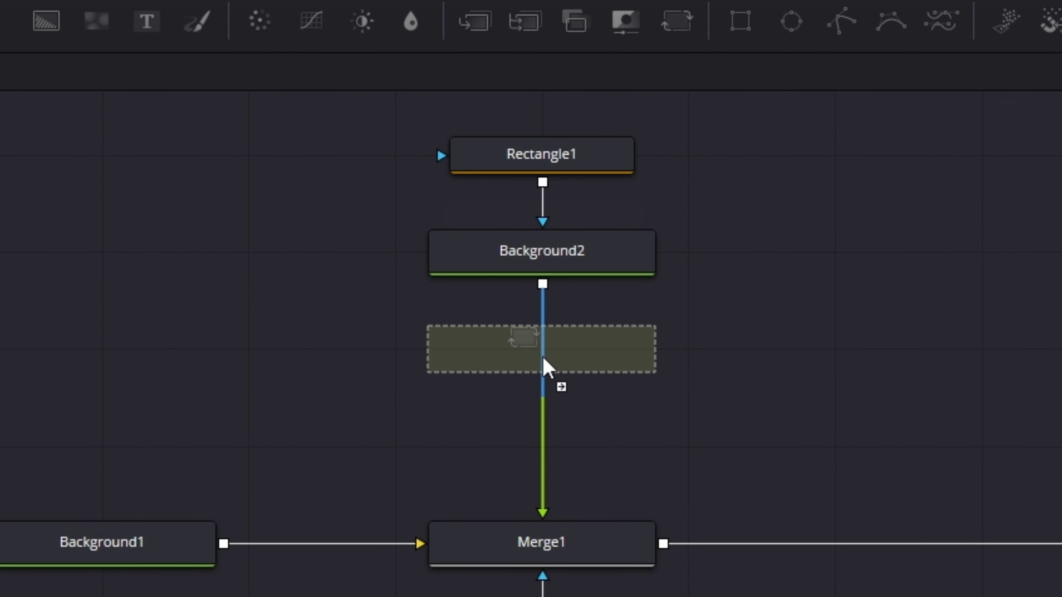
left_click_drag(543, 366, 544, 368)
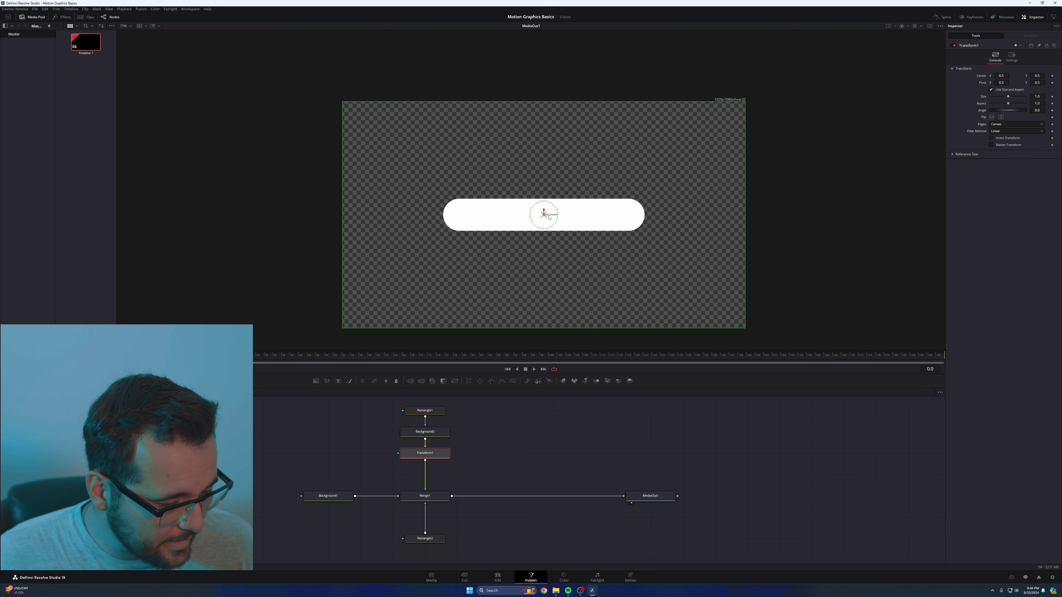
Shift Transform1's center X to about 0.3 and compare the bar's cut-off edge with the Rectangle2 mask outline.
left_click_drag(516, 307, 483, 300)
left_click_drag(532, 217, 466, 216)
left_click(425, 538)
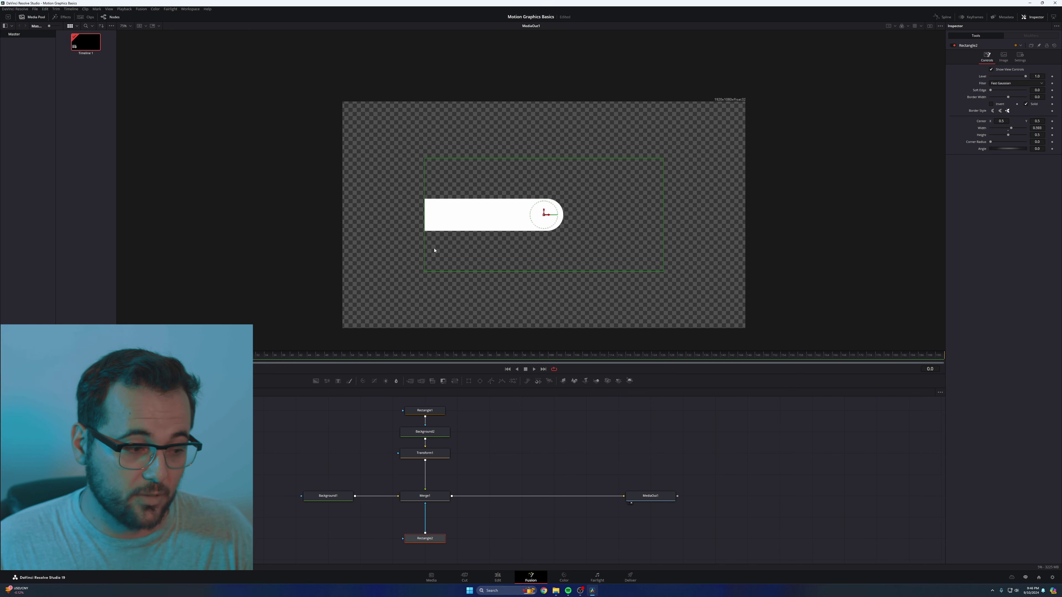
left_click(435, 453)
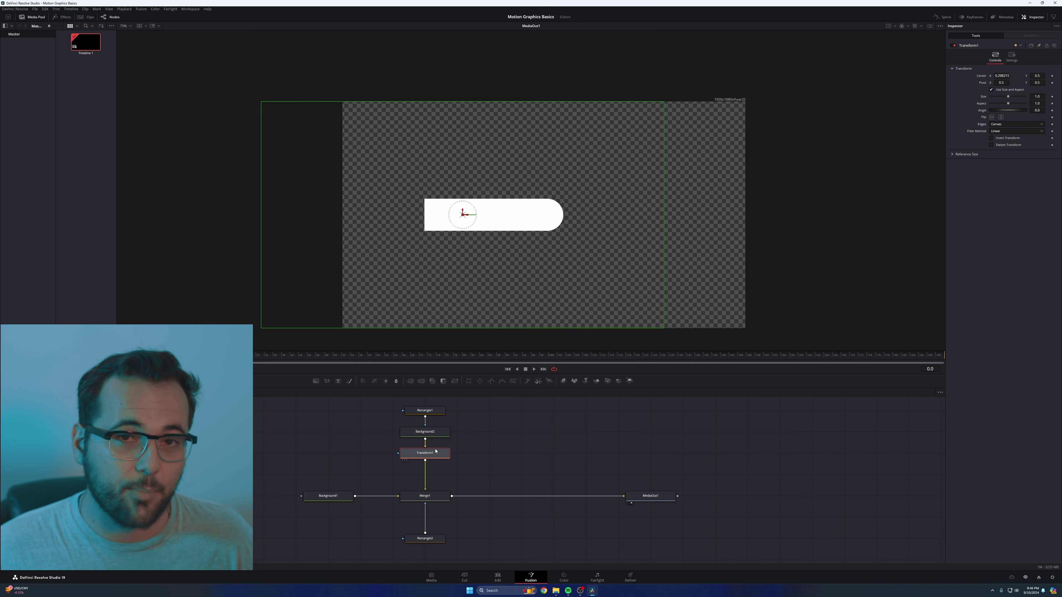
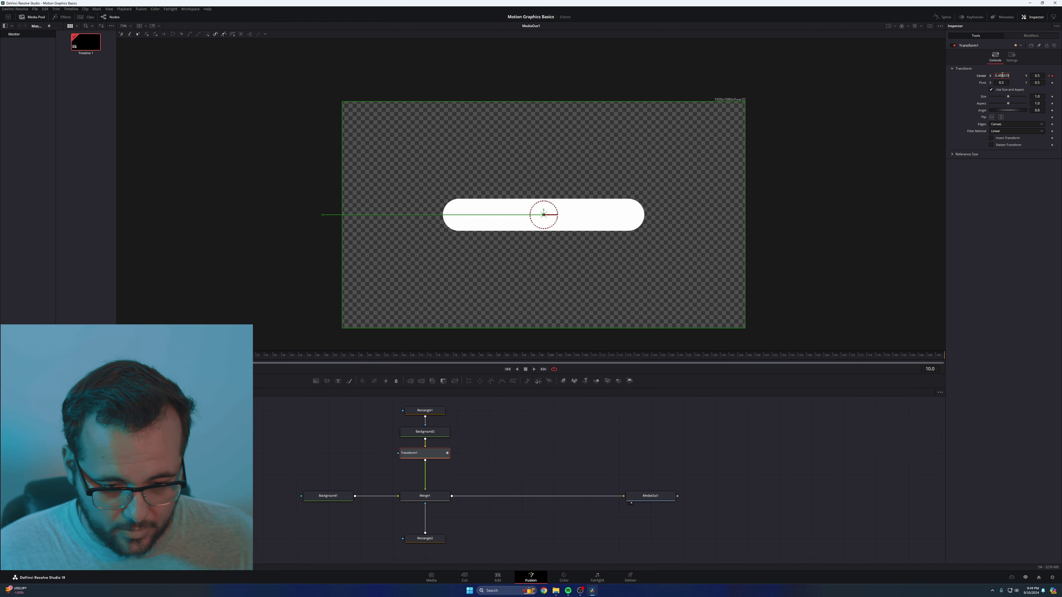
Set Transform1's center X to 0.5 at frame 10 and play the slide-in animation from the first frame.
key("BackSpace")
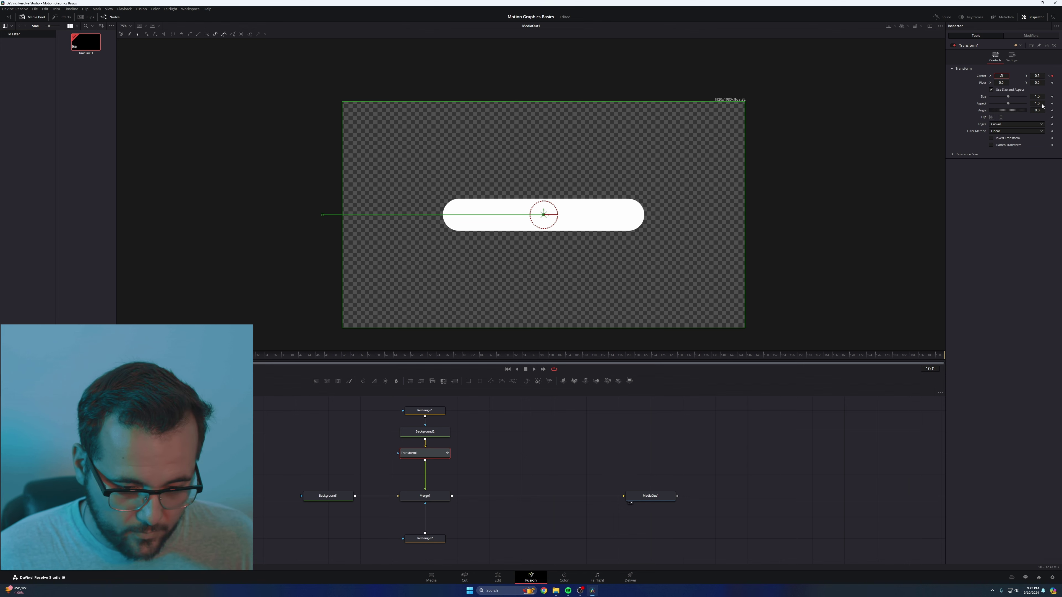
type(".5")
key("Return")
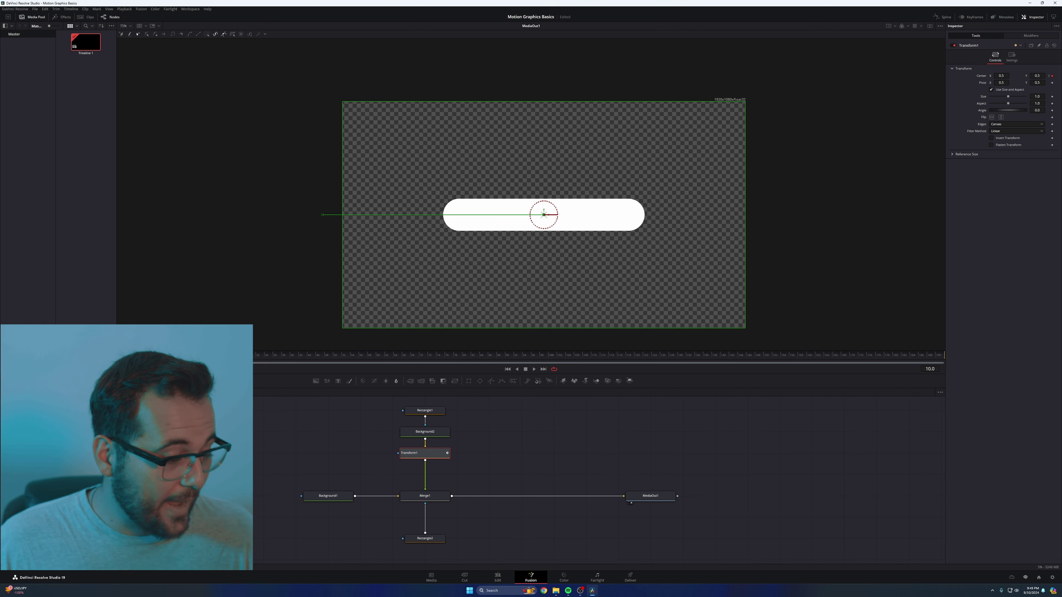
key("j")
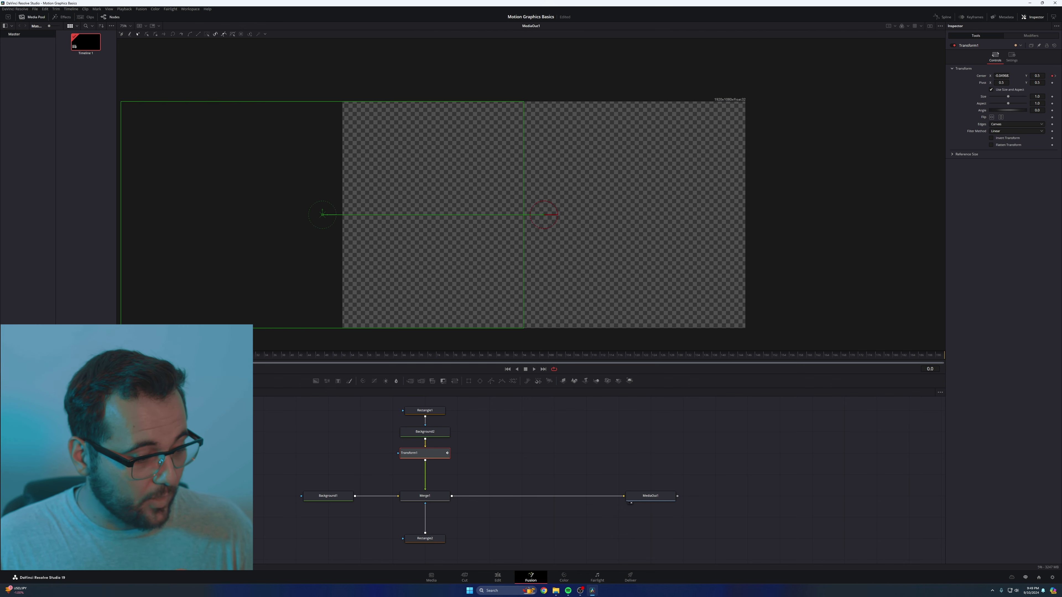
key("space")
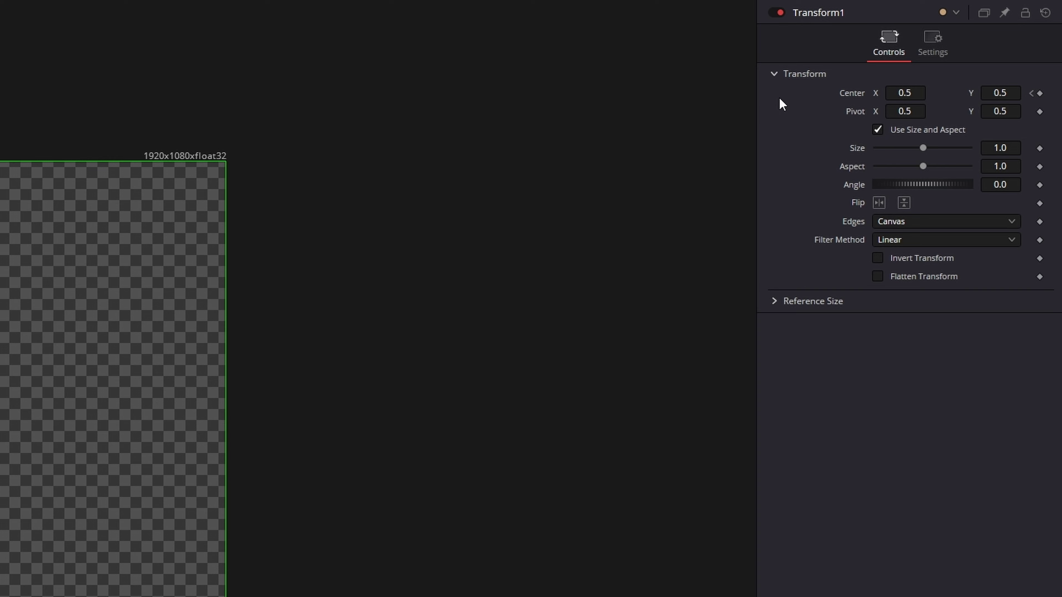
Enable Motion Blur in Transform1's settings and play back the animation.
left_click(936, 38)
left_click(877, 230)
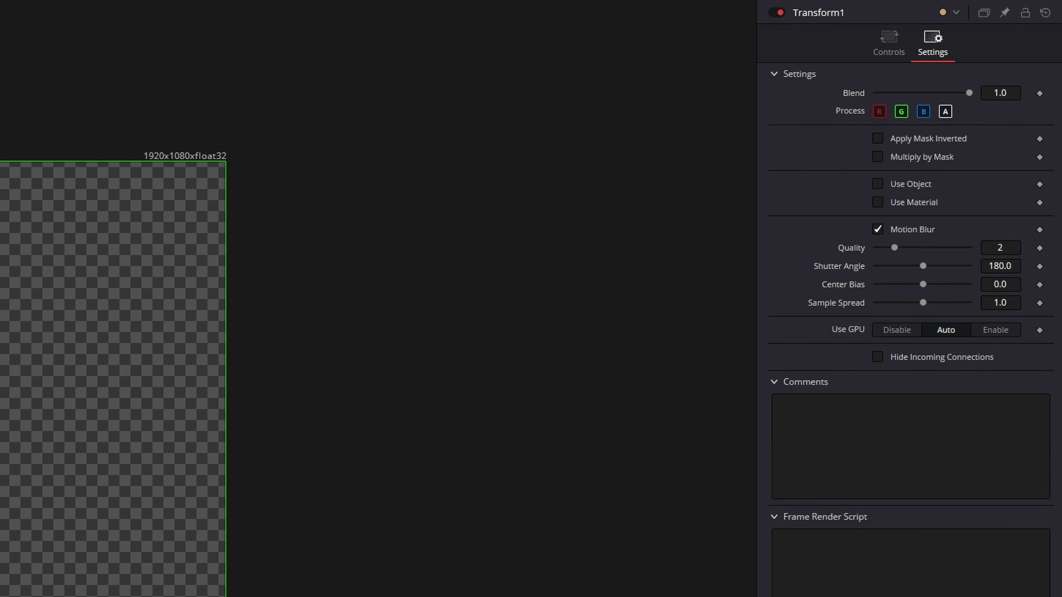
key("space")
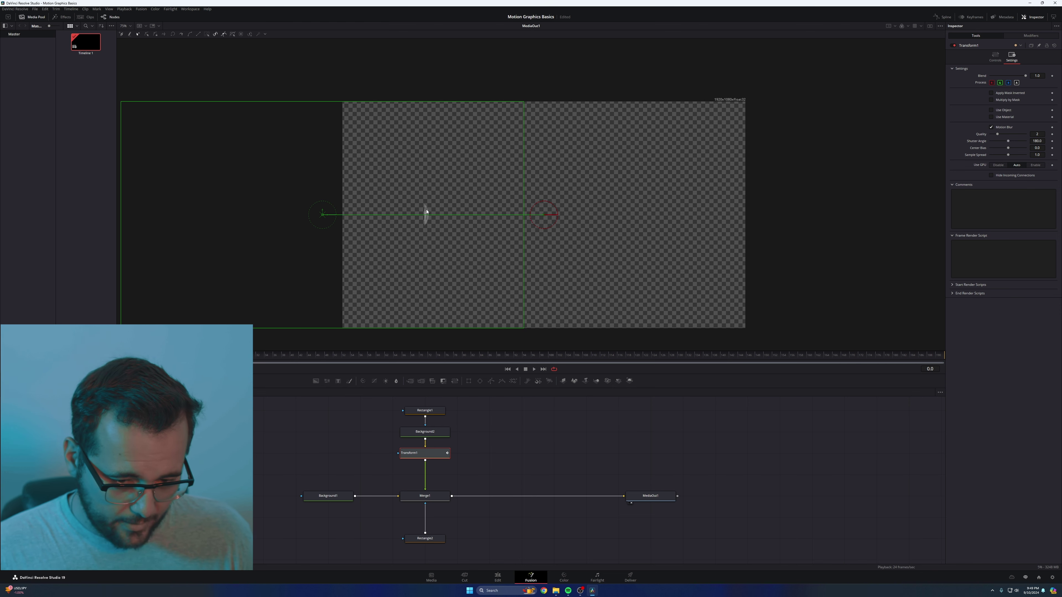
Lower Transform1's center X to about -0.08 at frame 0 to hide the bar completely, and scrub through the slide-in.
left_click(991, 56)
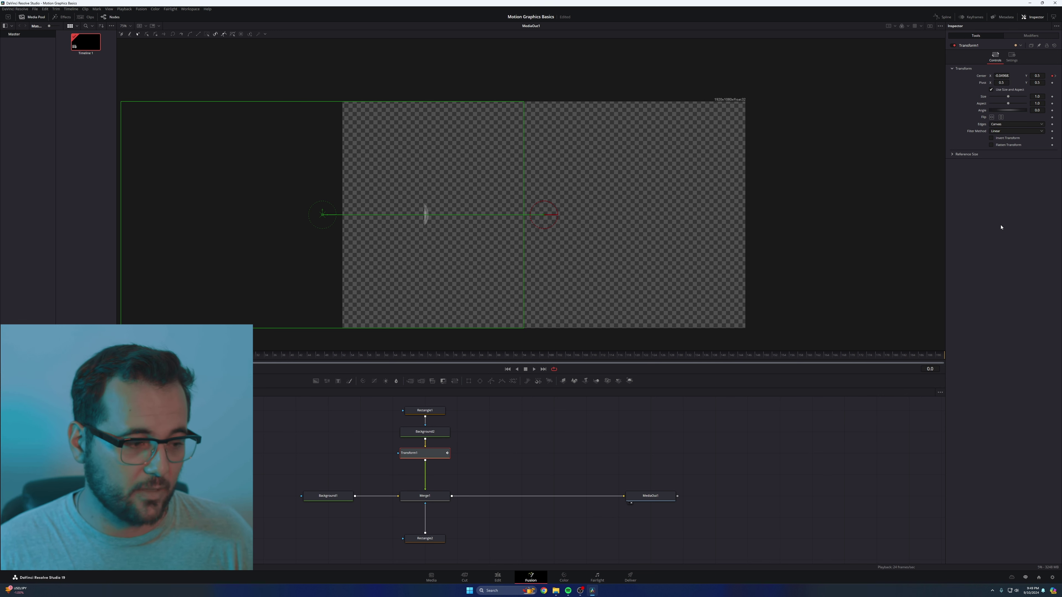
left_click_drag(1002, 75, 961, 96)
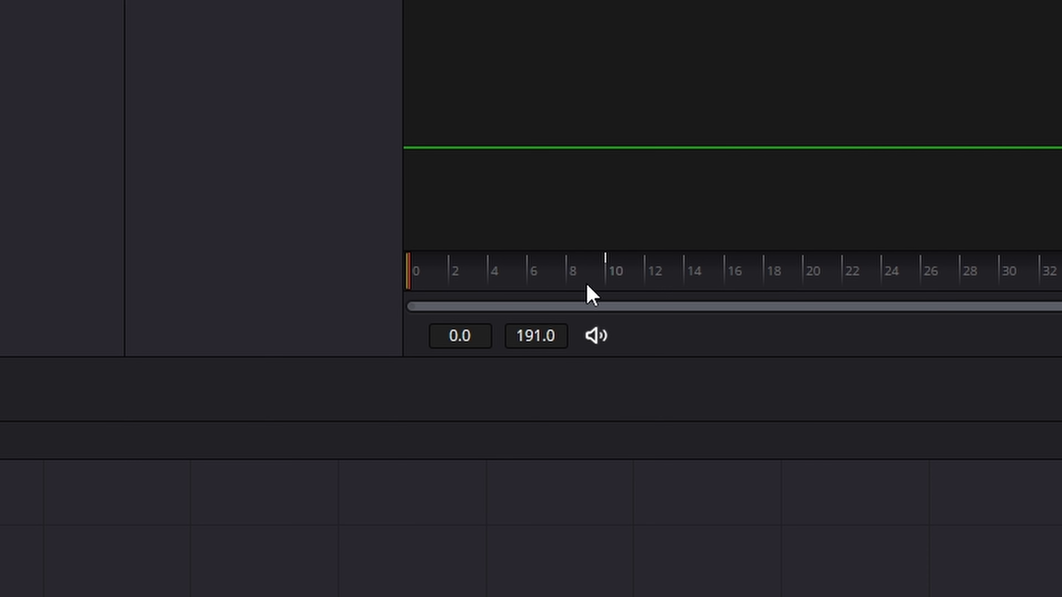
left_click(570, 270)
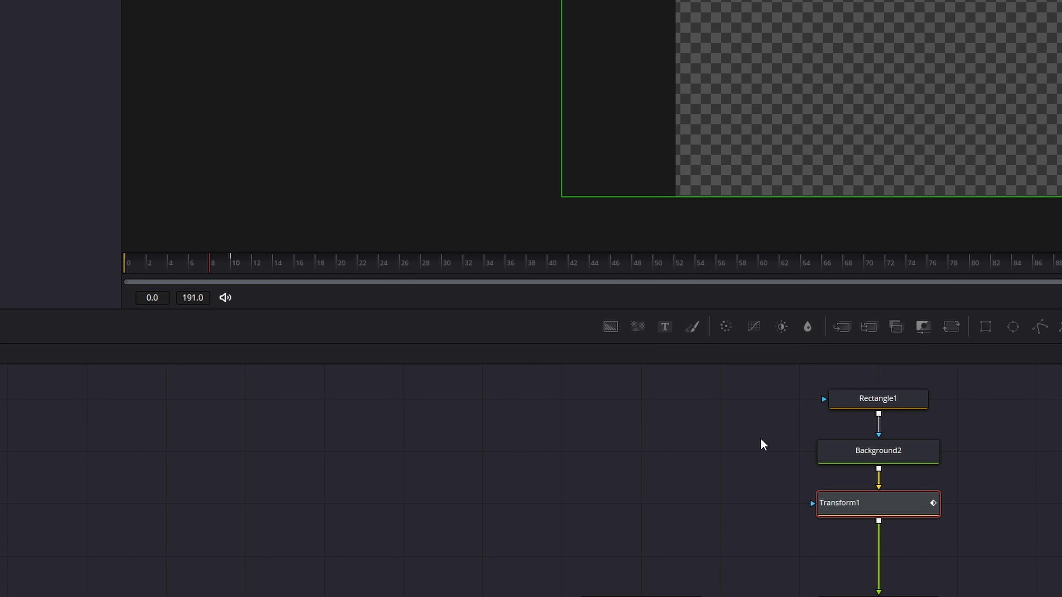
left_click_drag(191, 266, 167, 265)
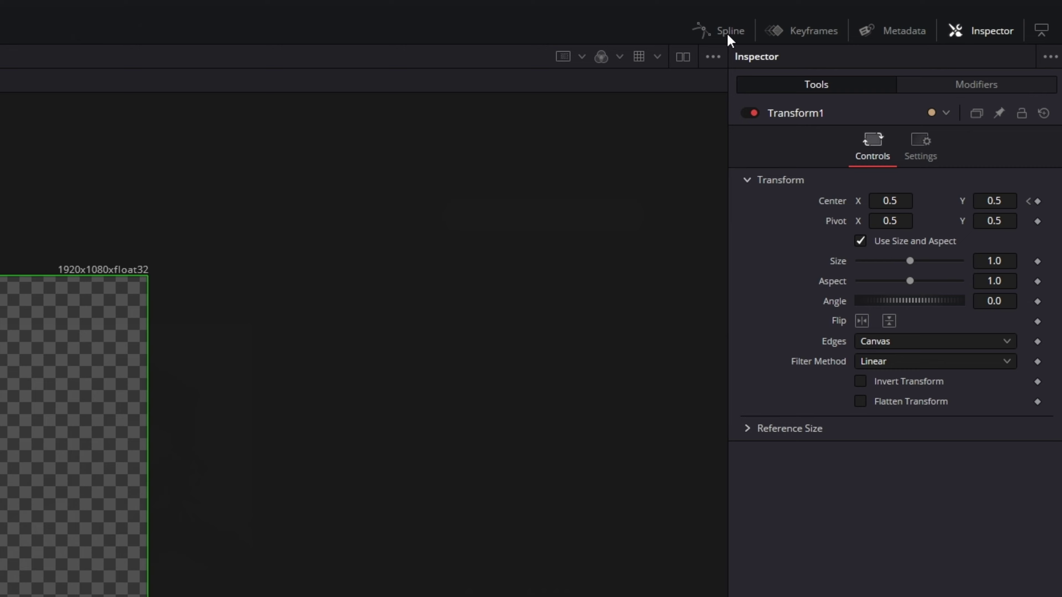
Open the Spline editor, display Transform1's Displacement curve and fit the curve between its two keyframes in view.
left_click(728, 36)
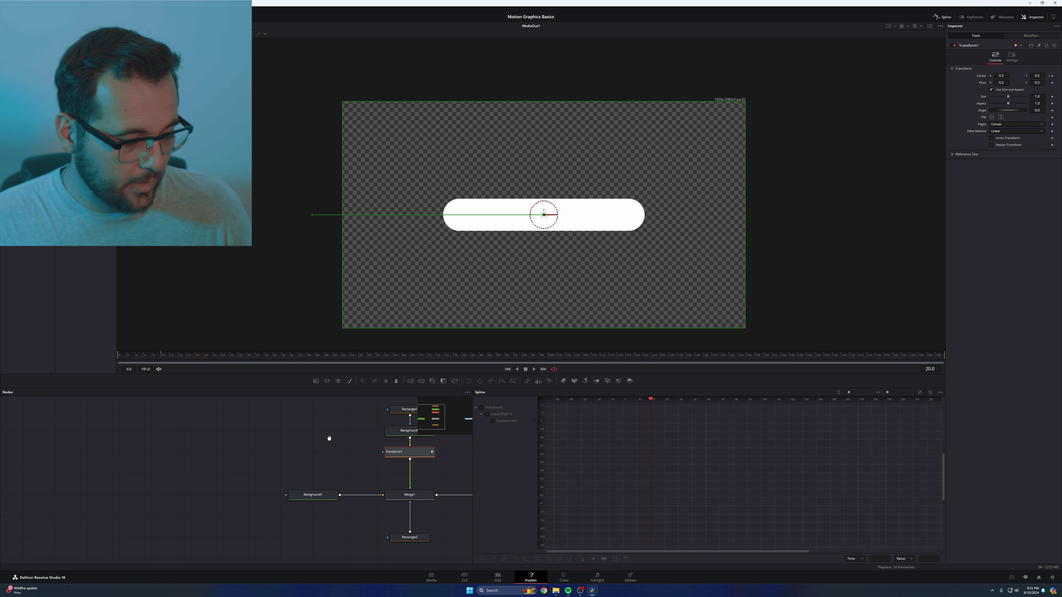
left_click_drag(328, 440, 92, 442)
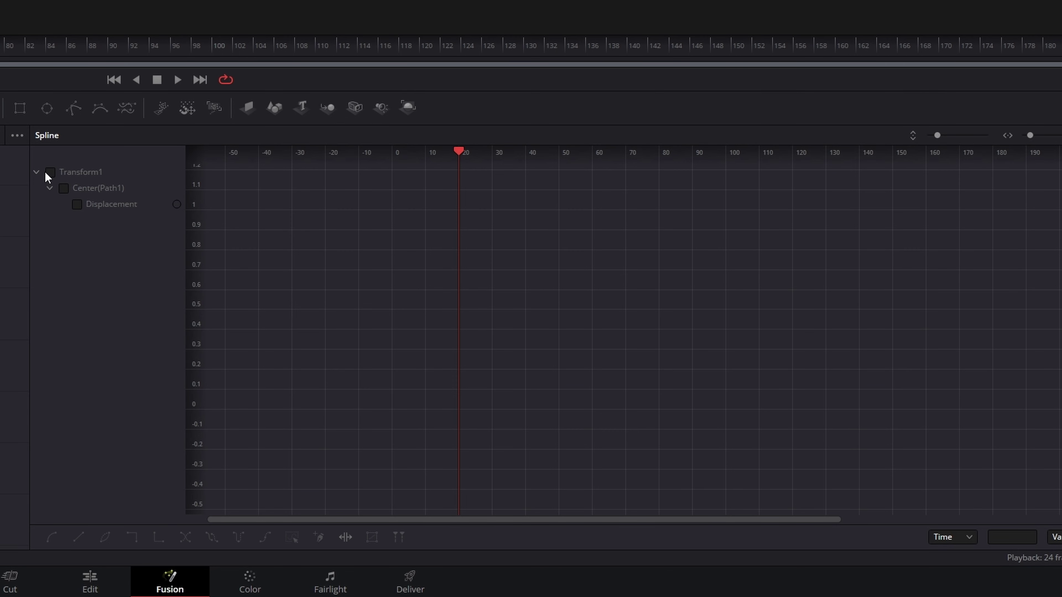
left_click(77, 205)
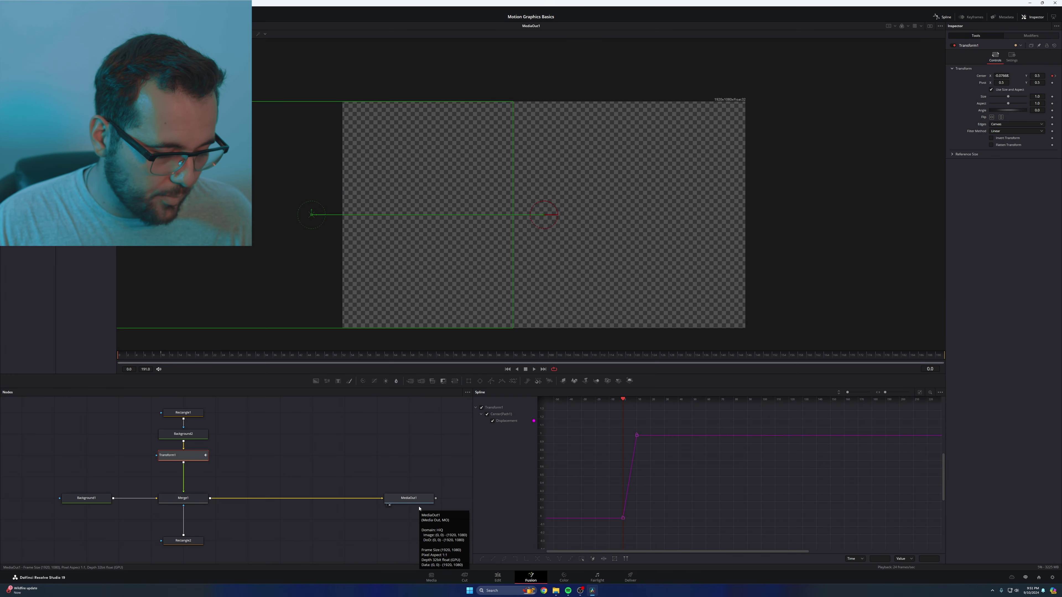
key("space")
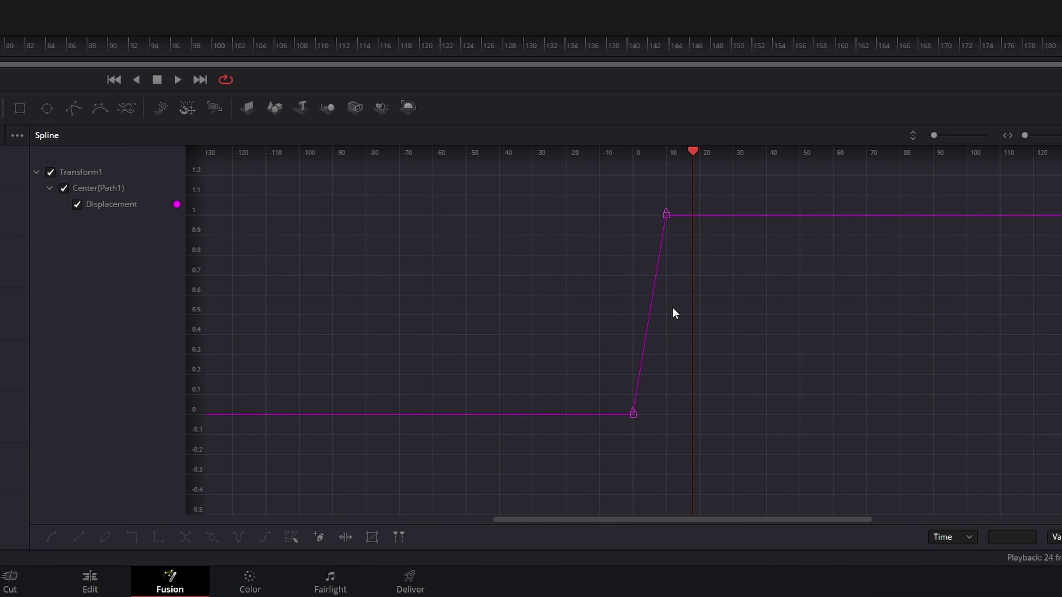
scroll(694, 297, "up", 2)
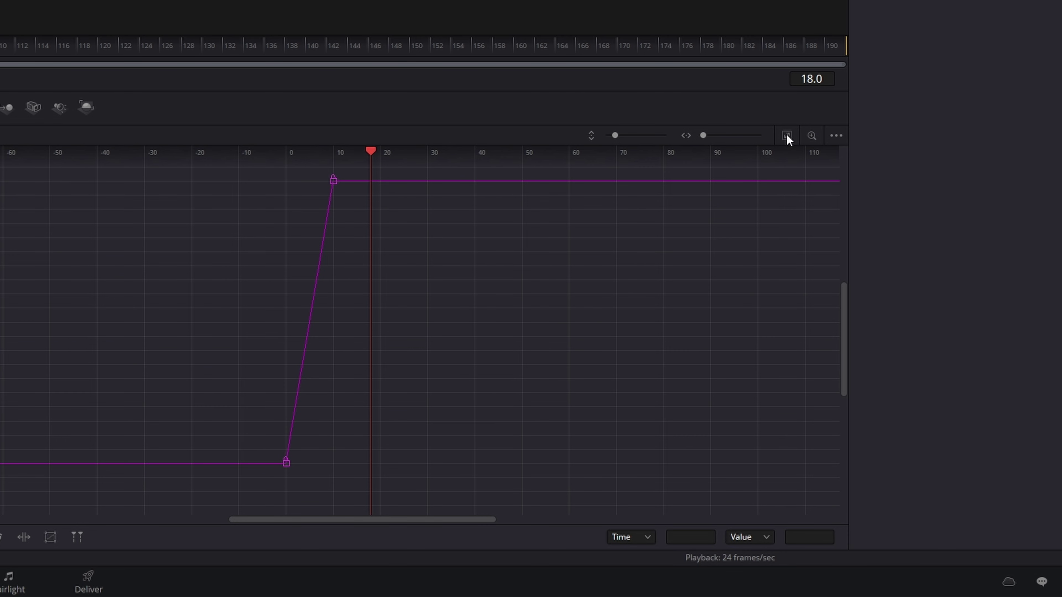
left_click(787, 136)
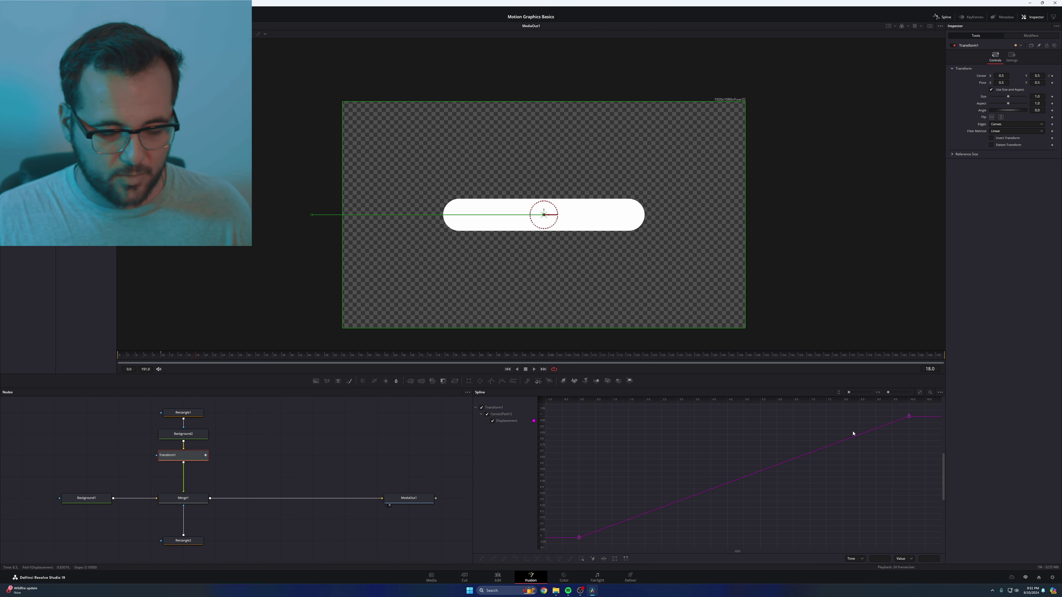
left_click_drag(844, 399, 802, 456)
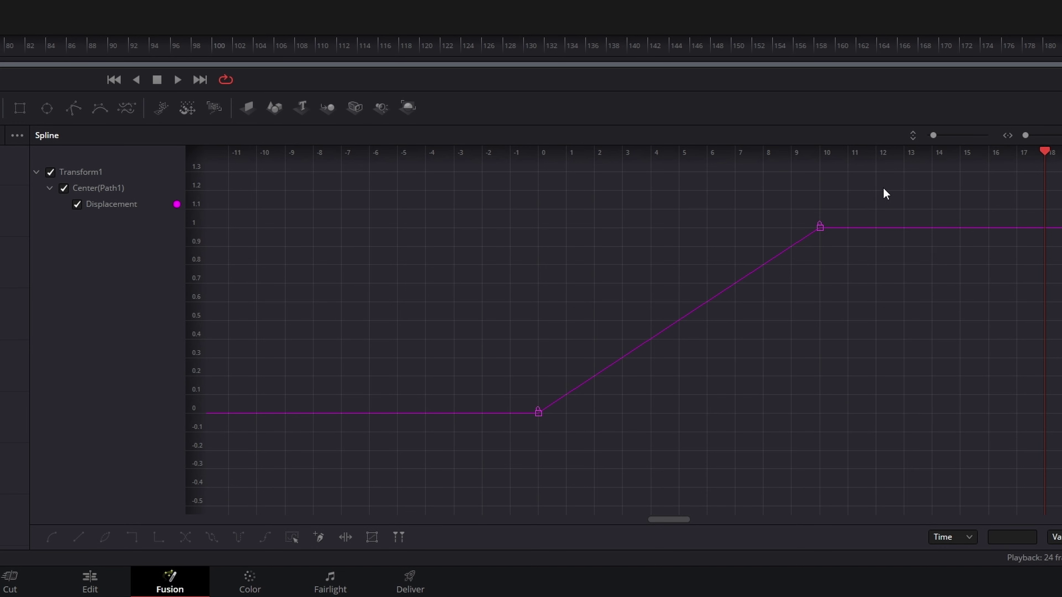
Smooth both keyframes of the Displacement curve and play back the eased slide-in.
left_click_drag(885, 189, 491, 458)
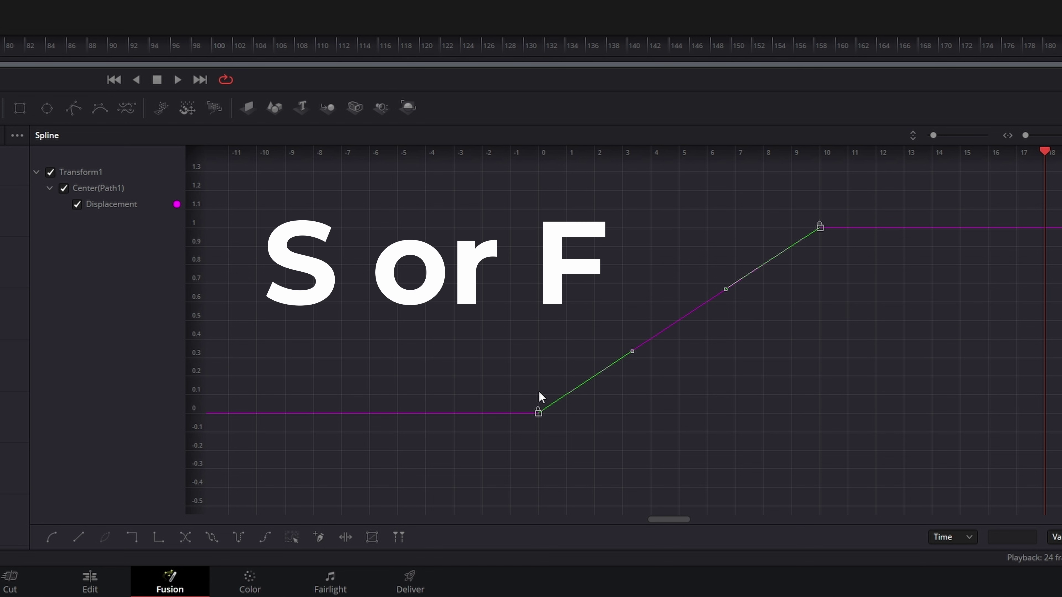
key("s")
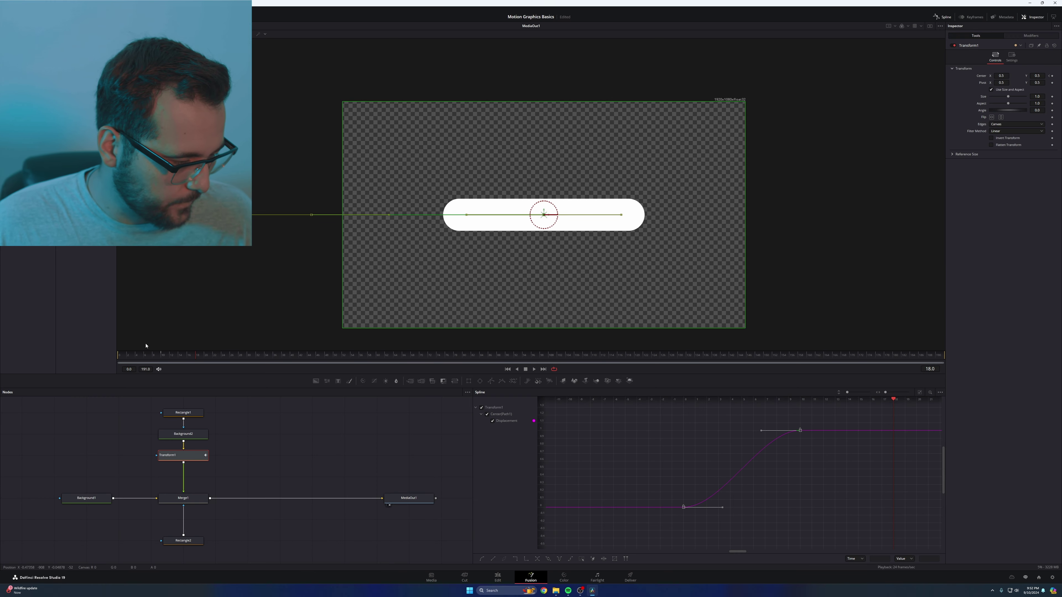
key("space")
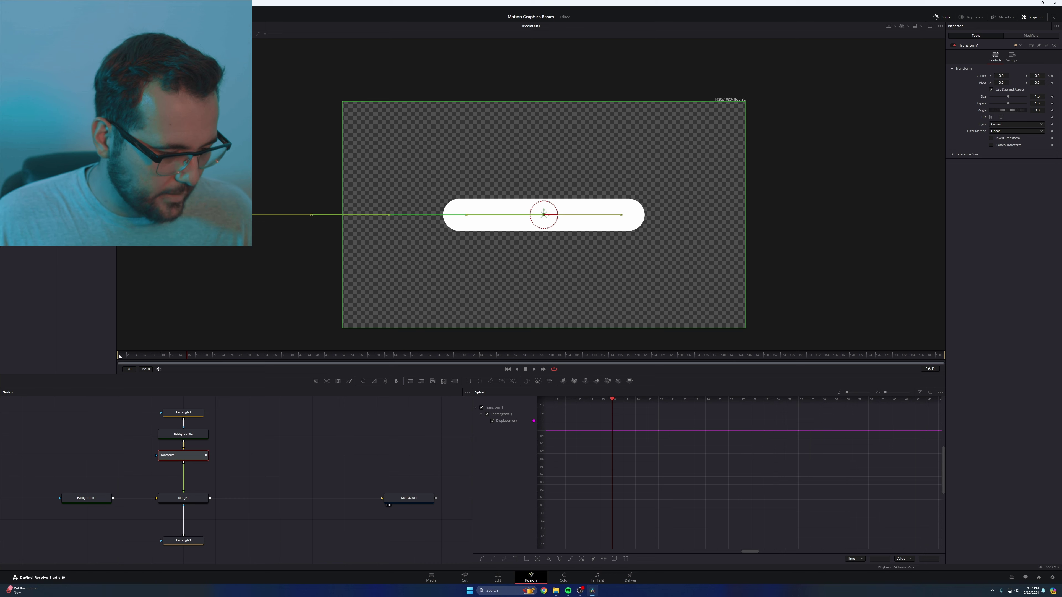
key("space")
Stretch the frame 10 keyframe's handle horizontally back past frame 0 for a long ease-out, and replay the animation.
left_click_drag(710, 481, 782, 482)
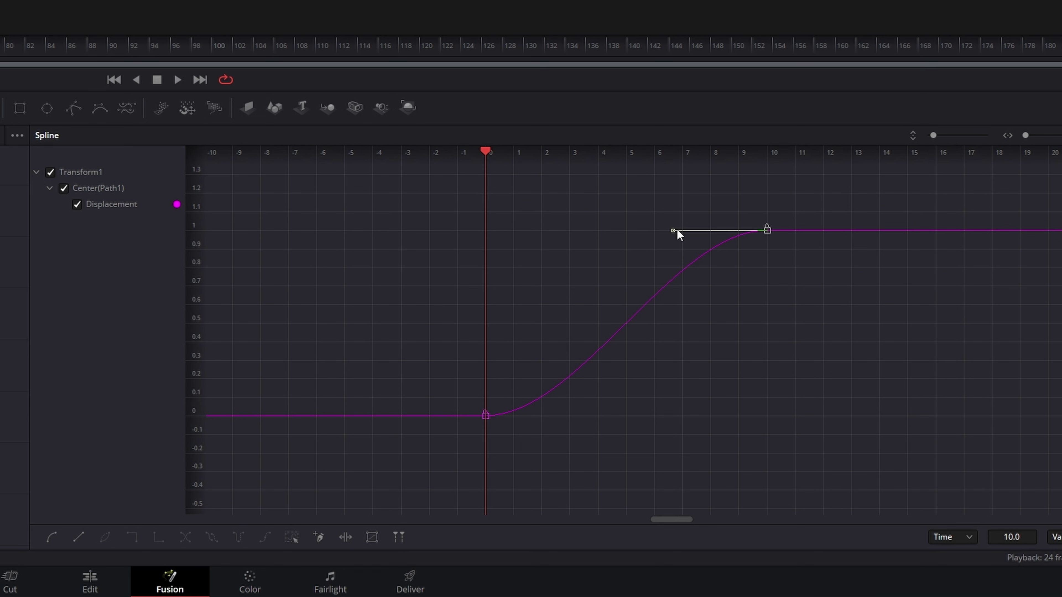
left_click_drag(789, 195, 737, 264)
left_click_drag(669, 236, 356, 236)
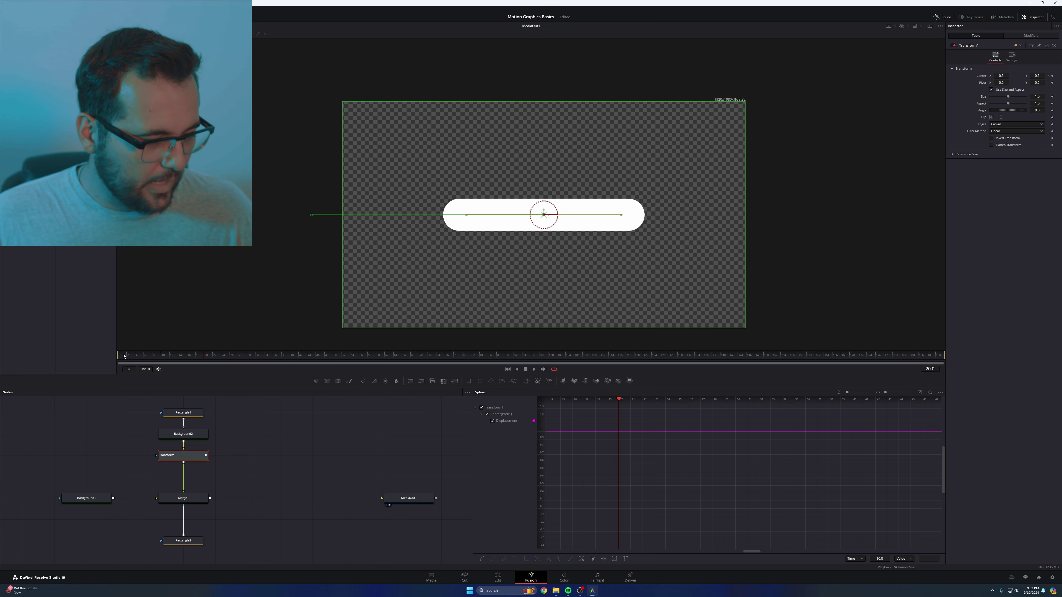
key("space")
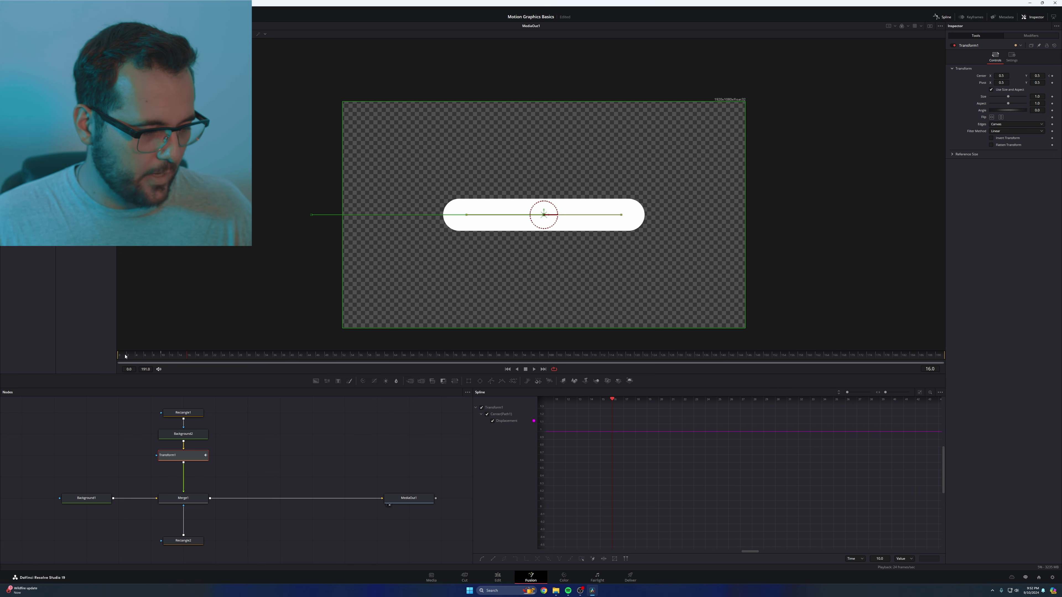
left_click(125, 356)
key("space")
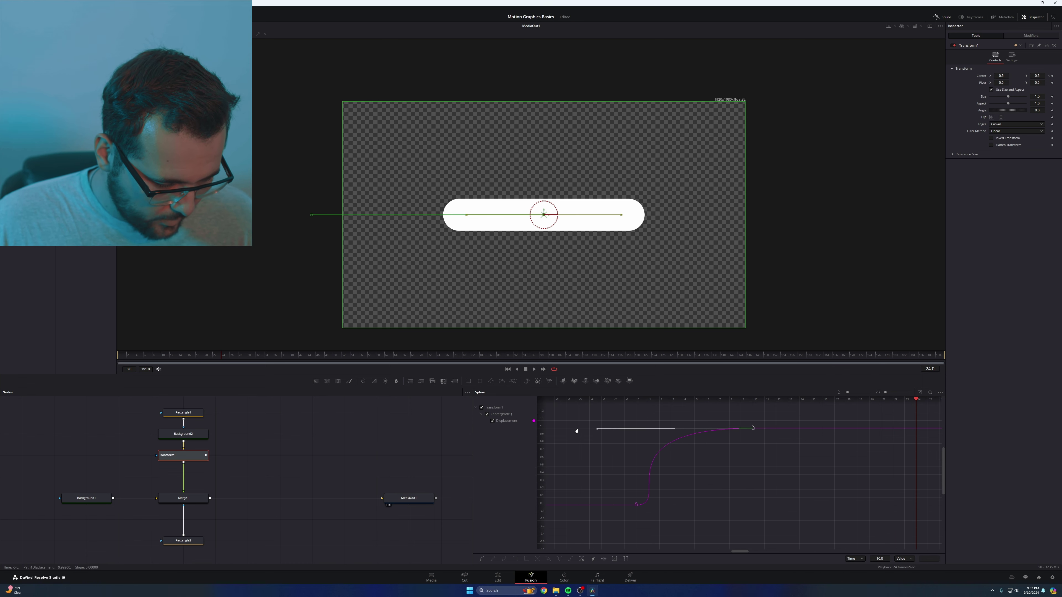
left_click(153, 357)
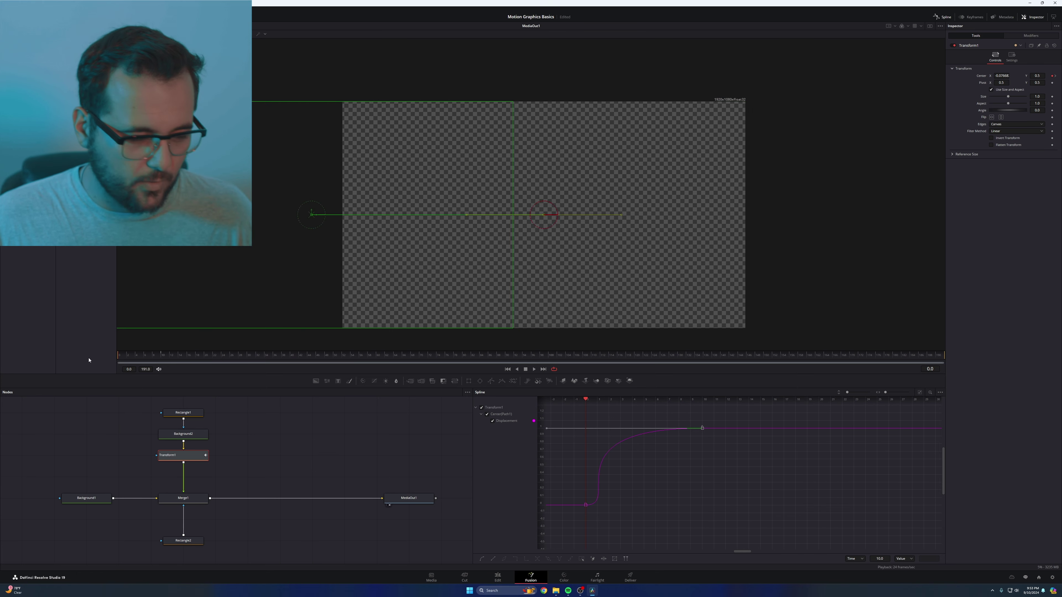
key("space")
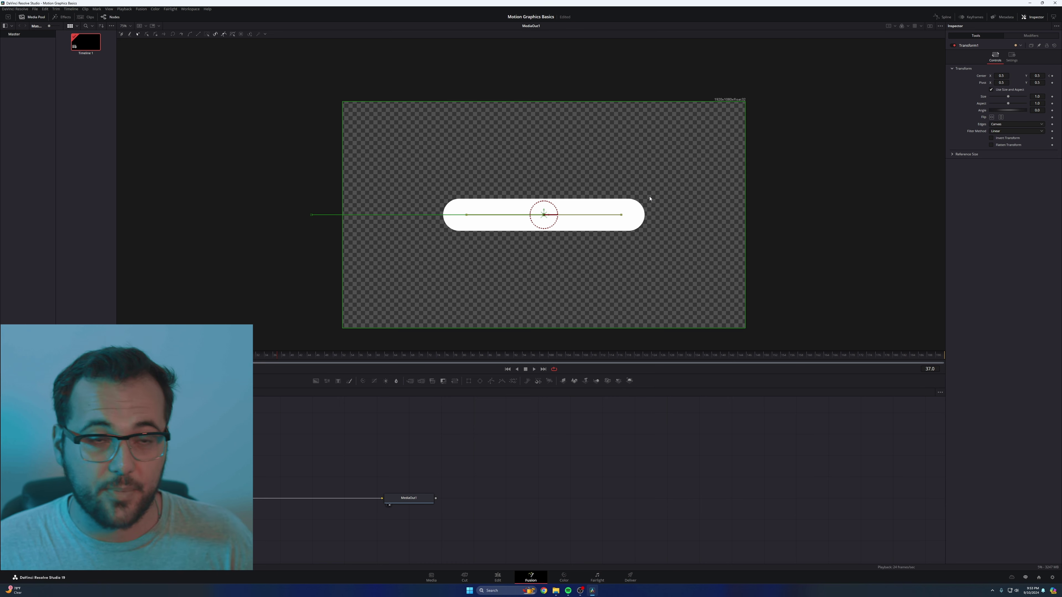
Examine the node chain from Rectangle1 and Background2 through Transform1 to Merge1 with its Rectangle2 mask.
left_click(409, 498)
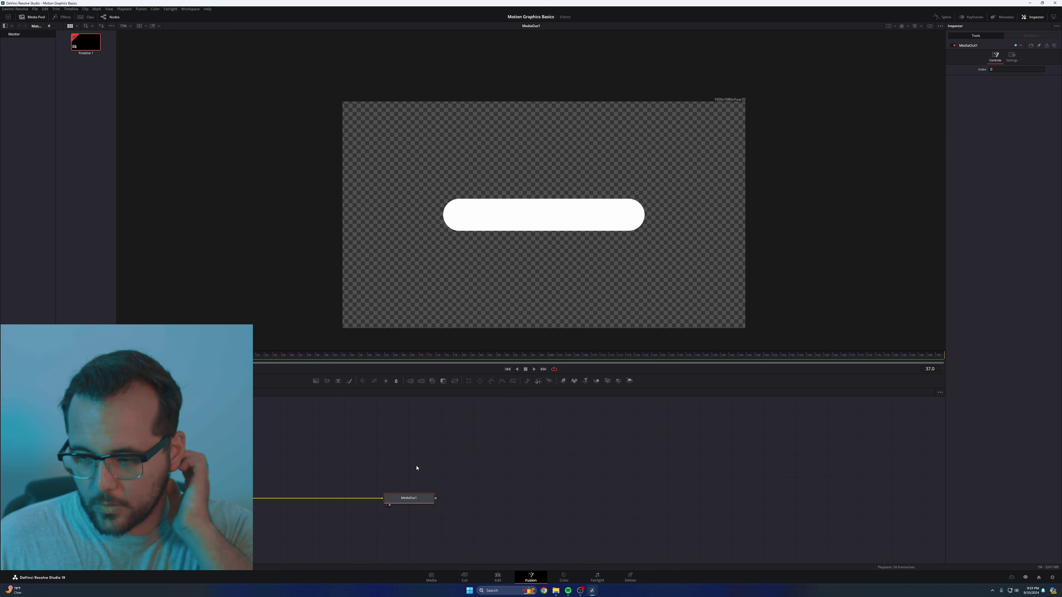
left_click_drag(415, 465, 532, 439)
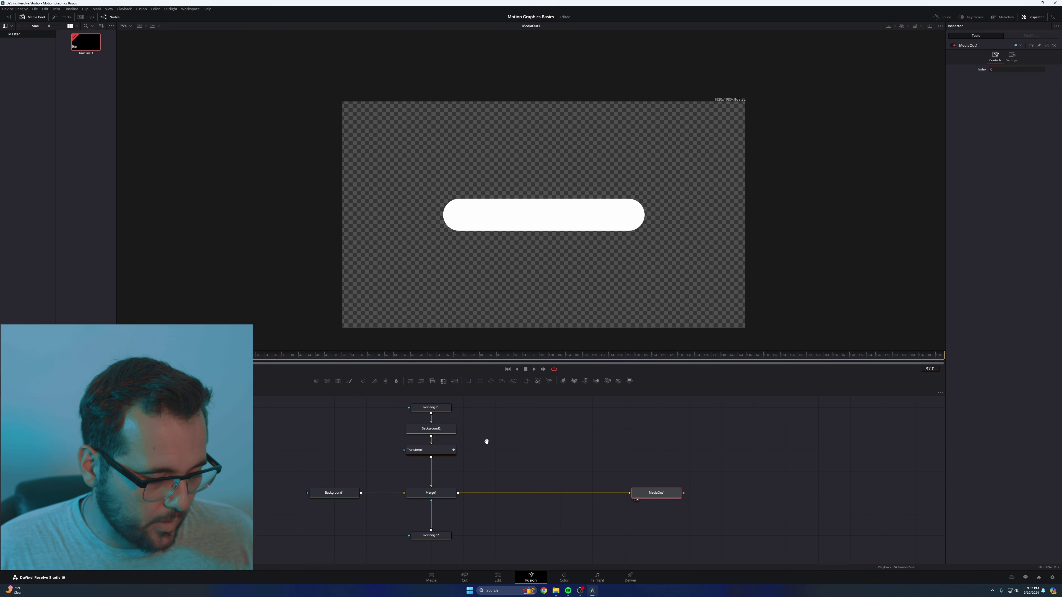
left_click_drag(486, 441, 485, 443)
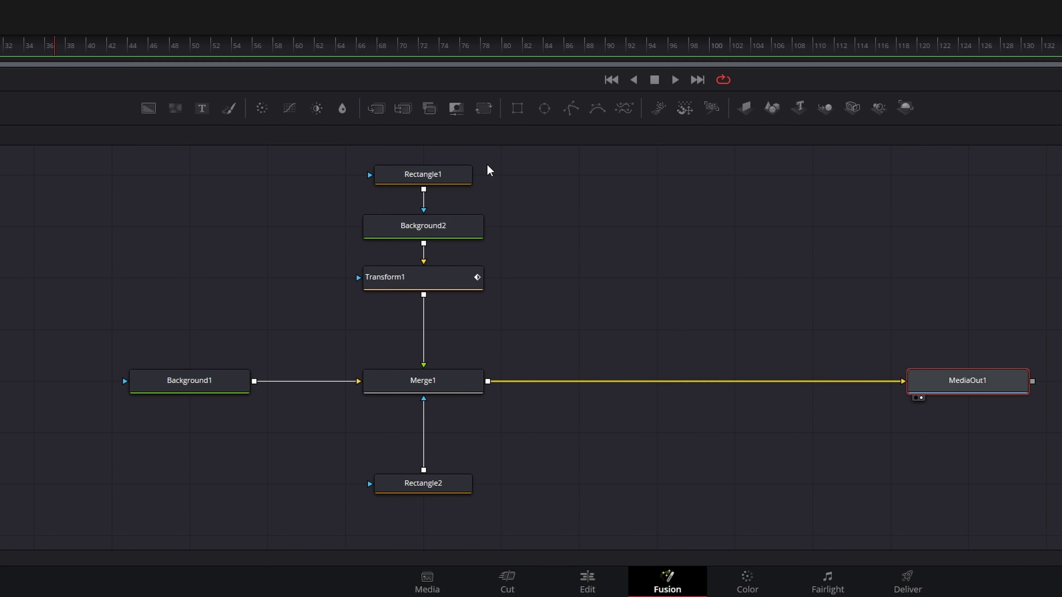
left_click_drag(457, 401, 419, 540)
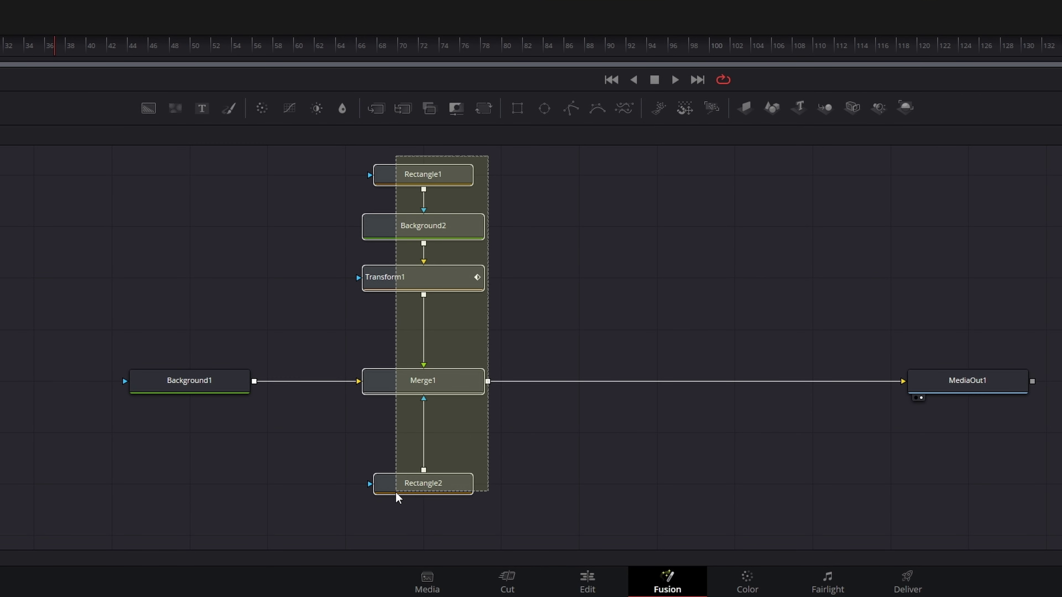
left_click_drag(396, 498, 391, 494)
left_click(595, 227)
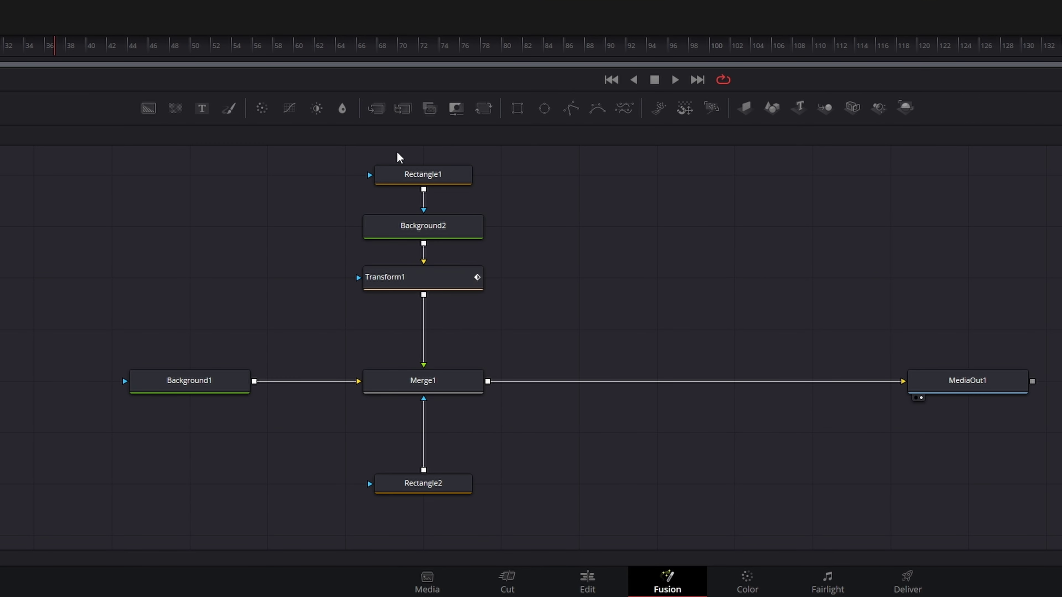
left_click(432, 179)
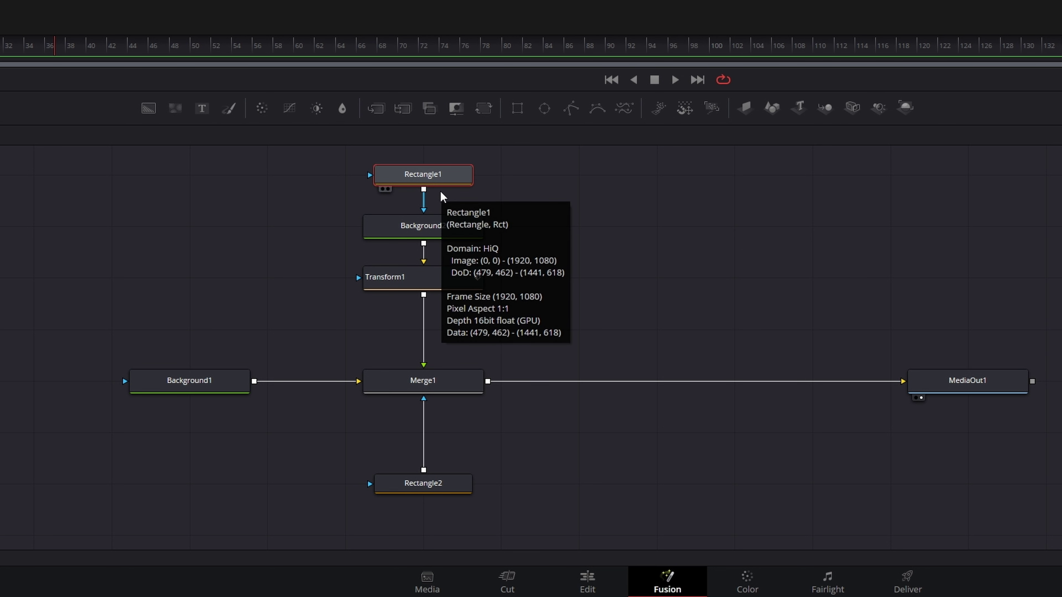
left_click(446, 225)
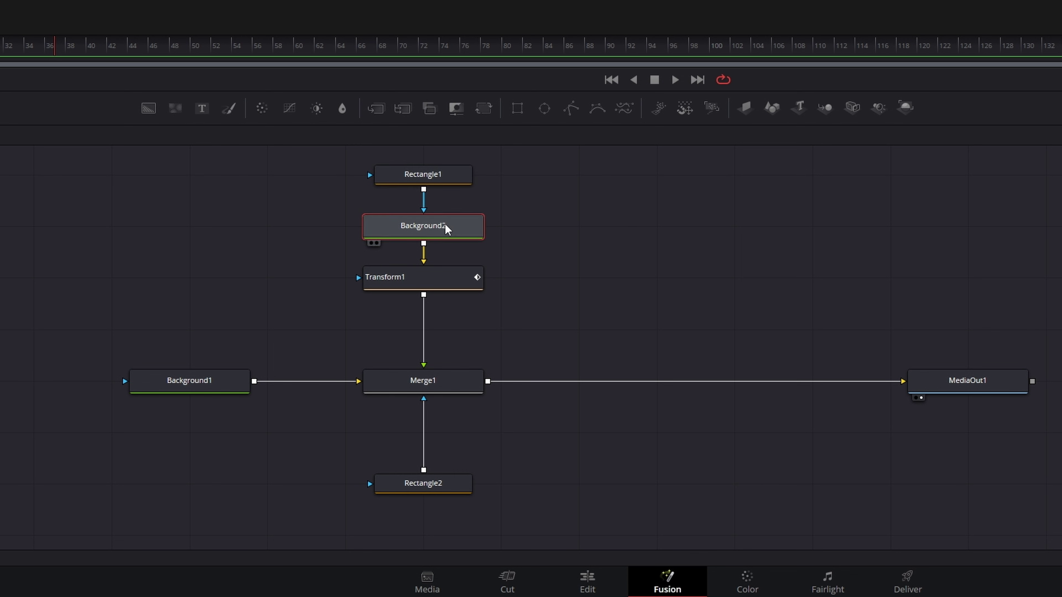
Place Transform1 just above Merge1 and move Rectangle1 and Background2 farther up to make room between them.
left_click(418, 278)
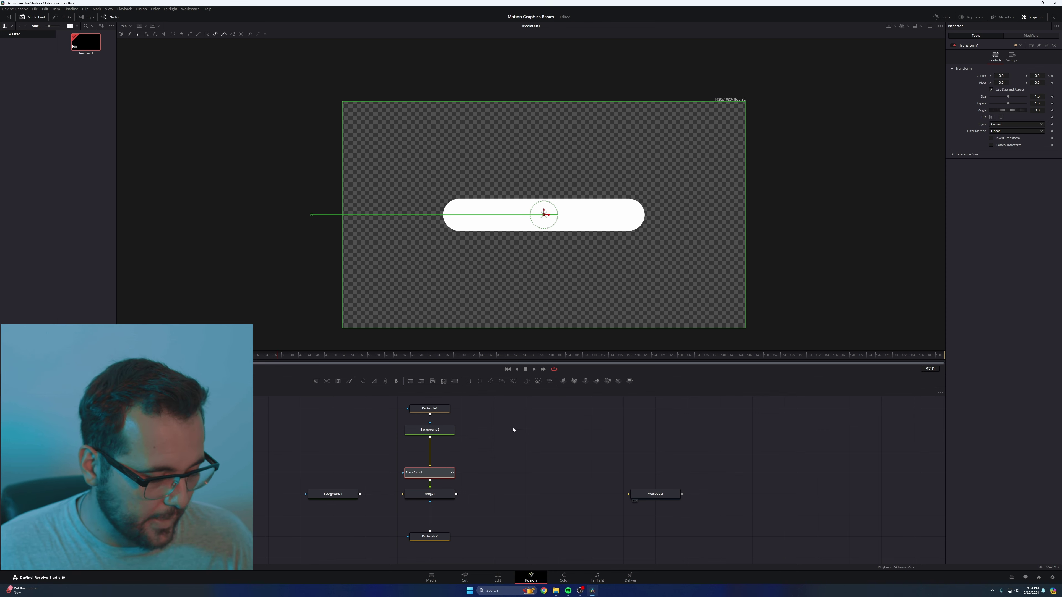
scroll(512, 430, "up", 1)
left_click(522, 440)
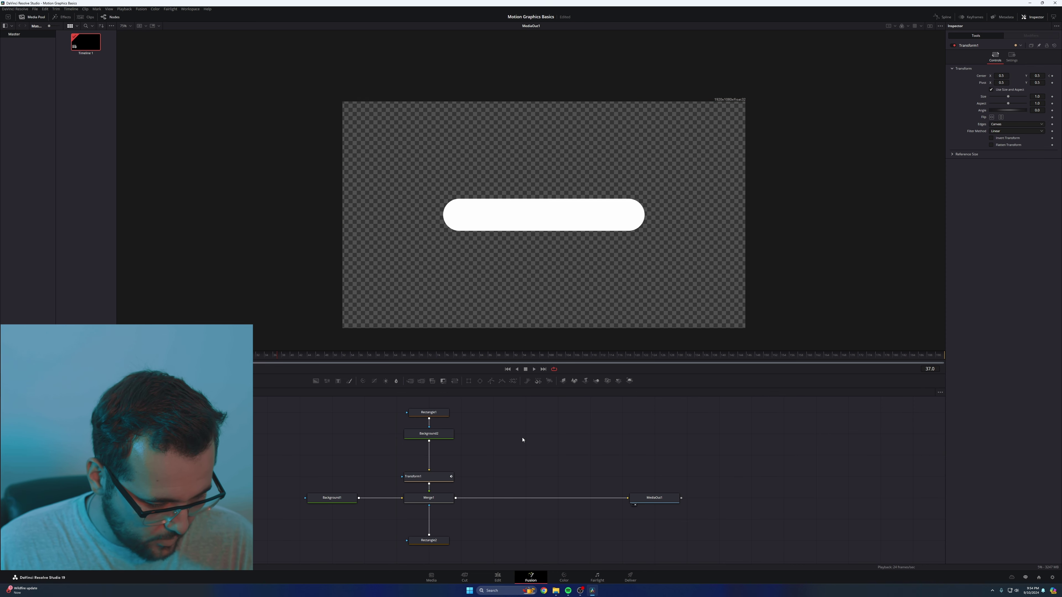
scroll(523, 440, "down", 3)
scroll(522, 439, "up", 3)
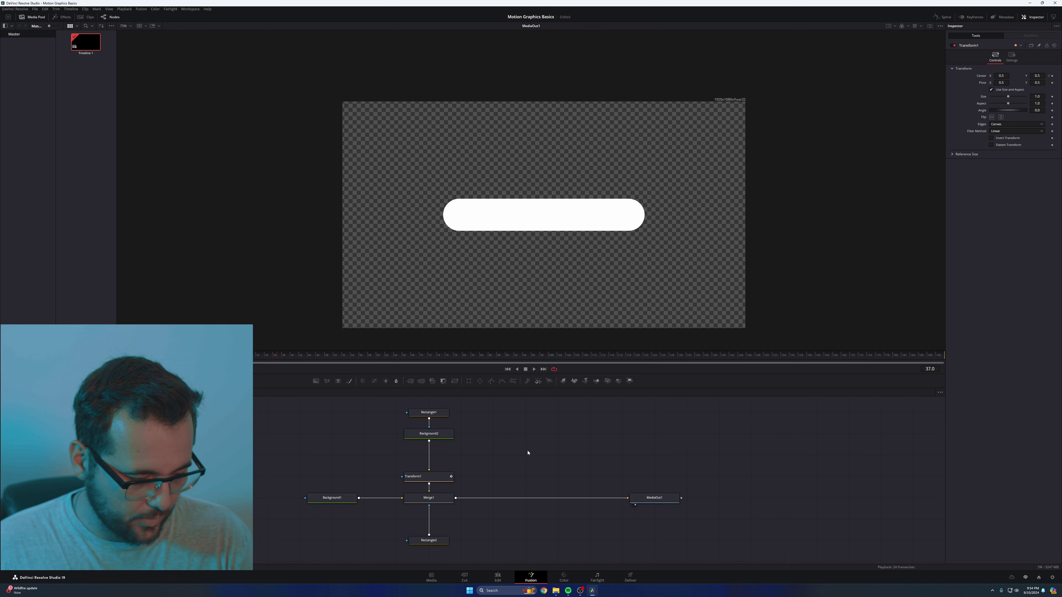
scroll(520, 452, "down", 1)
scroll(514, 450, "down", 2)
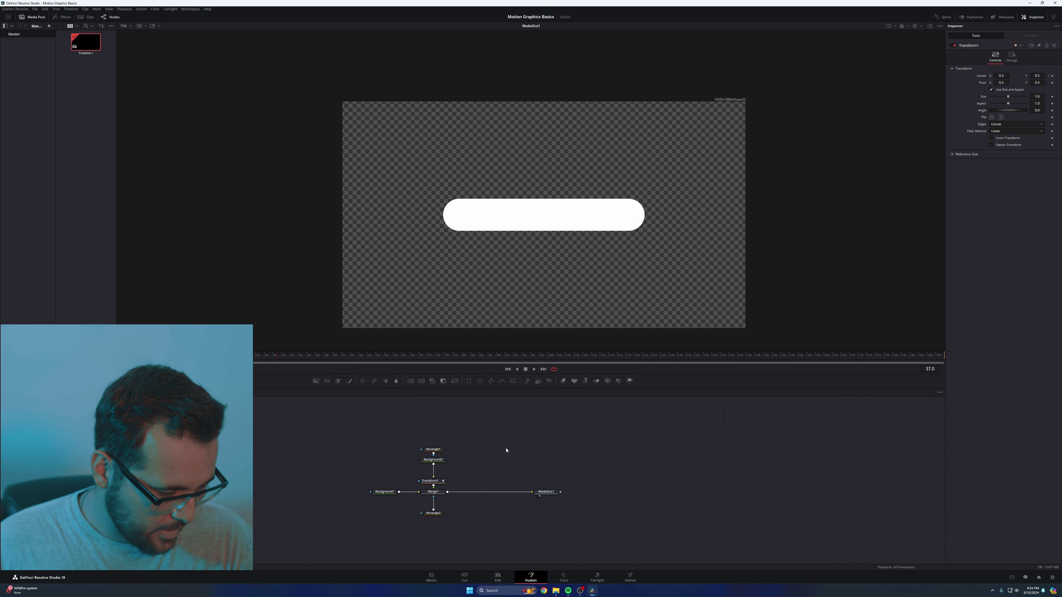
left_click_drag(505, 449, 493, 455)
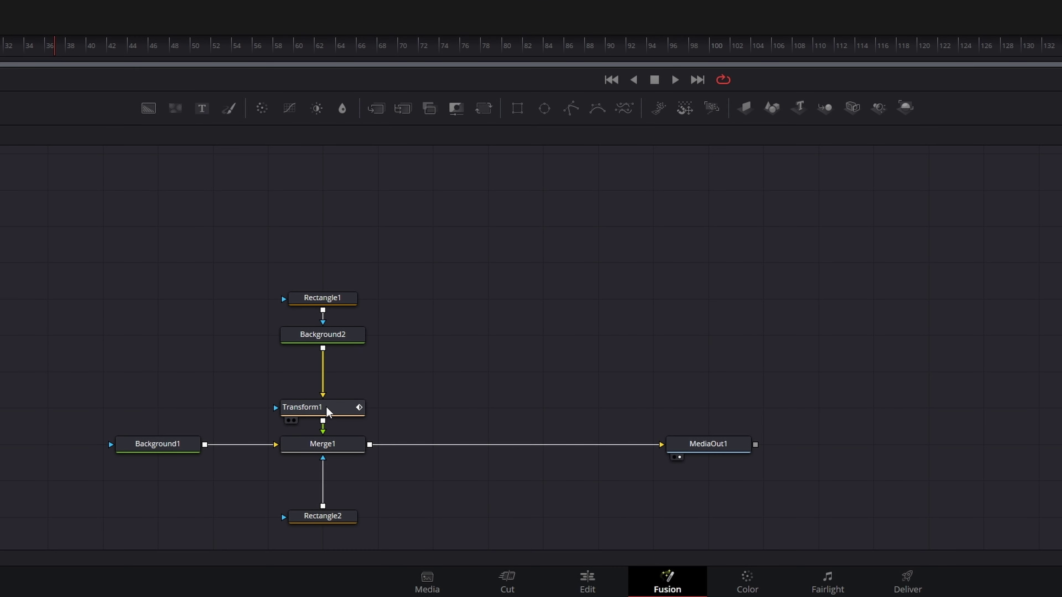
left_click_drag(341, 317, 308, 345)
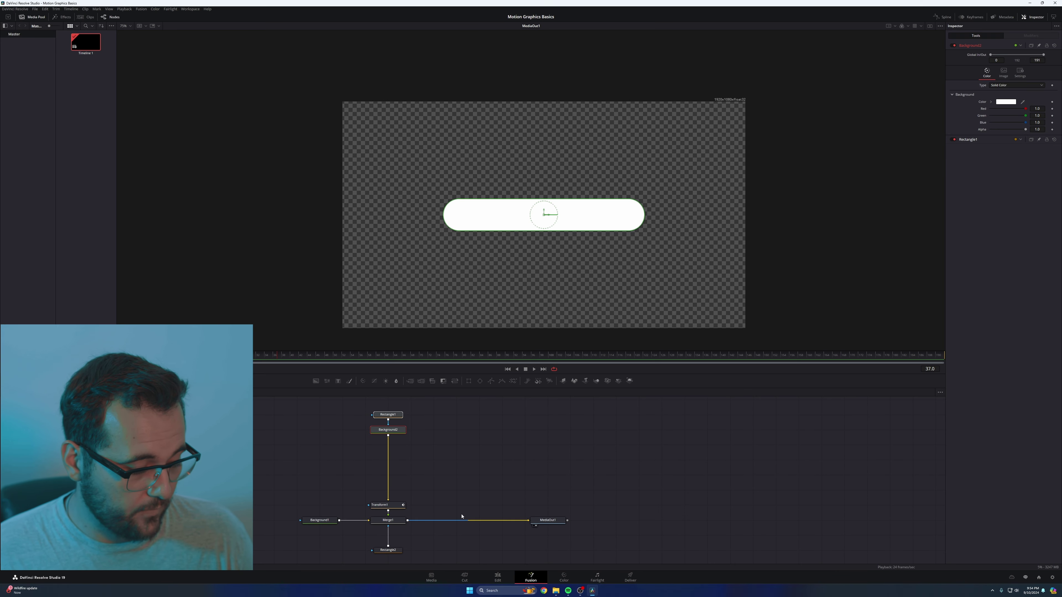
Insert a MultiMerge node into the connection between Background2 and Transform1.
left_click(461, 516)
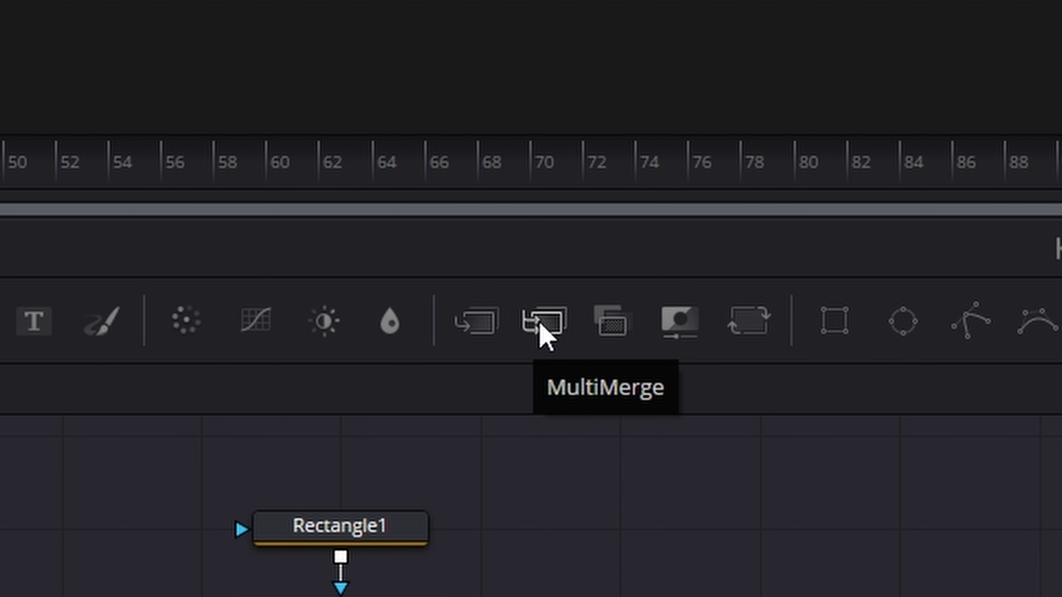
left_click_drag(542, 335, 582, 384)
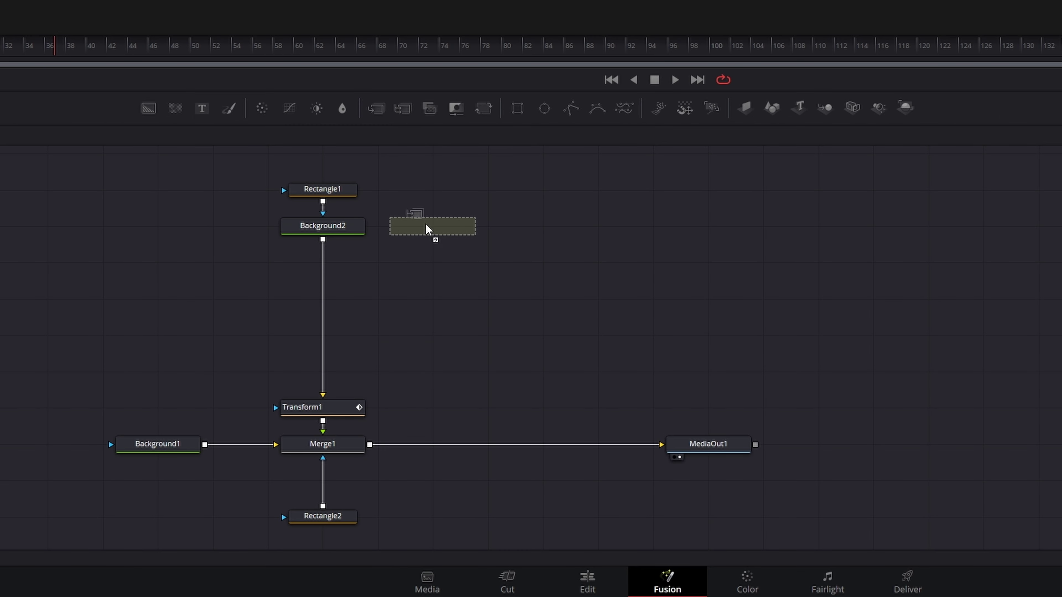
mouse_move(339, 281)
left_mouse_down()
mouse_move(317, 288)
mouse_move(328, 289)
left_mouse_up()
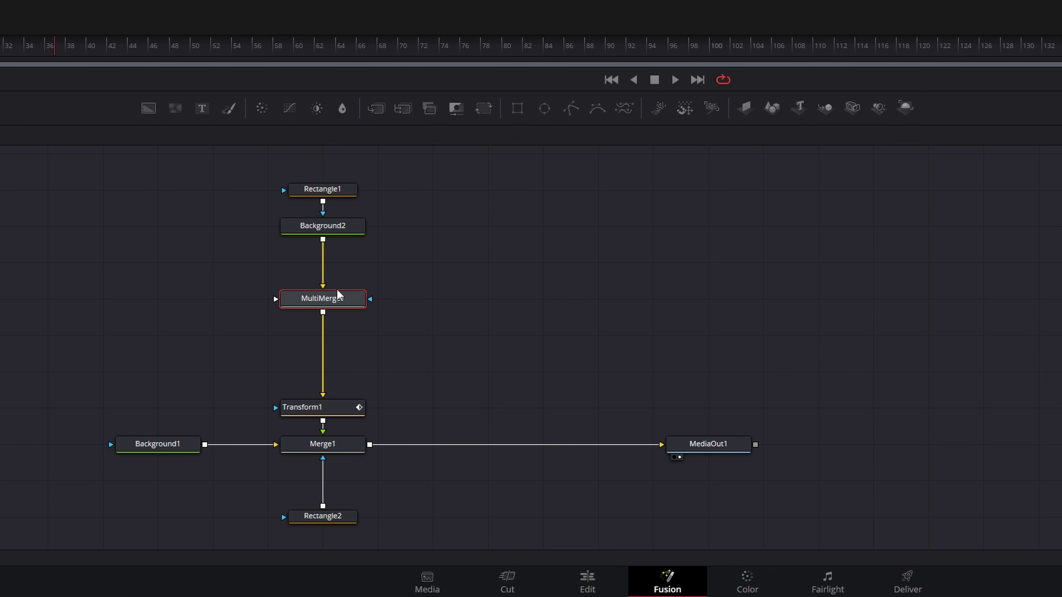